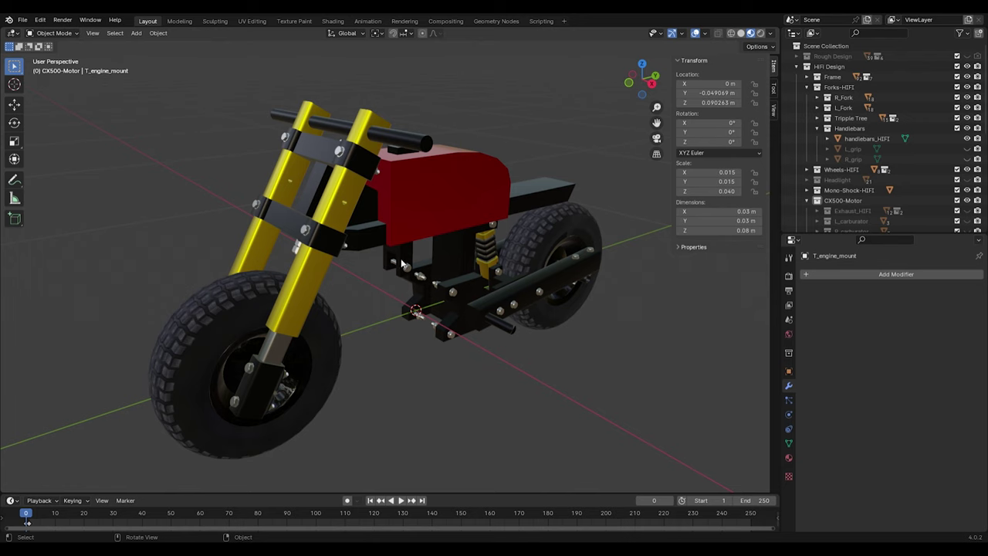
Step: Unhide the L_grip and R_grip handlebar grips and check them from the front
{"action": "mouse_move", "coordinate": [381, 270]}
{"action": "middle_mouse_down"}
{"action": "mouse_move", "coordinate": [399, 287]}
{"action": "mouse_move", "coordinate": [308, 269]}
{"action": "mouse_move", "coordinate": [377, 269]}
{"action": "mouse_move", "coordinate": [394, 280]}
{"action": "middle_mouse_up"}
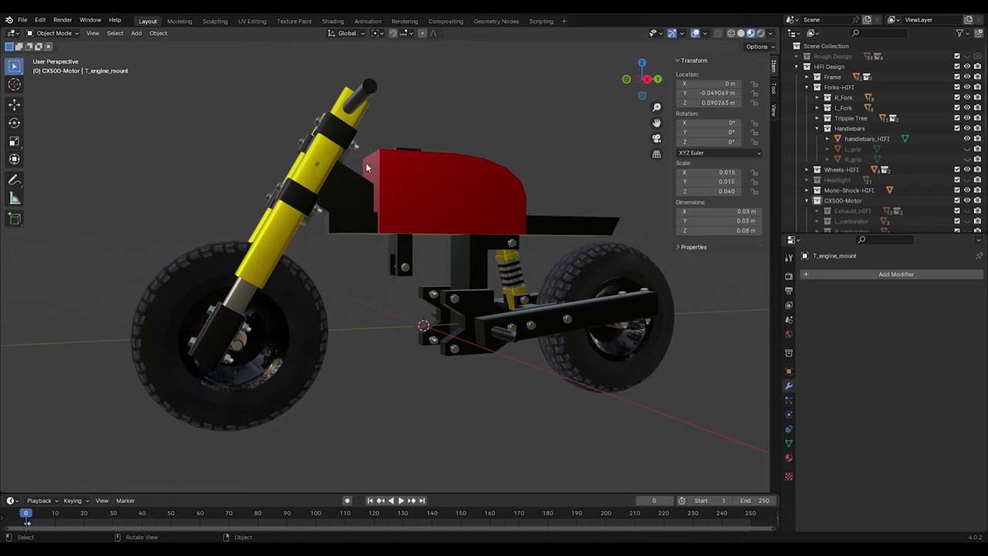
{"action": "middle_click_drag", "start_coordinate": [366, 163], "coordinate": [409, 210]}
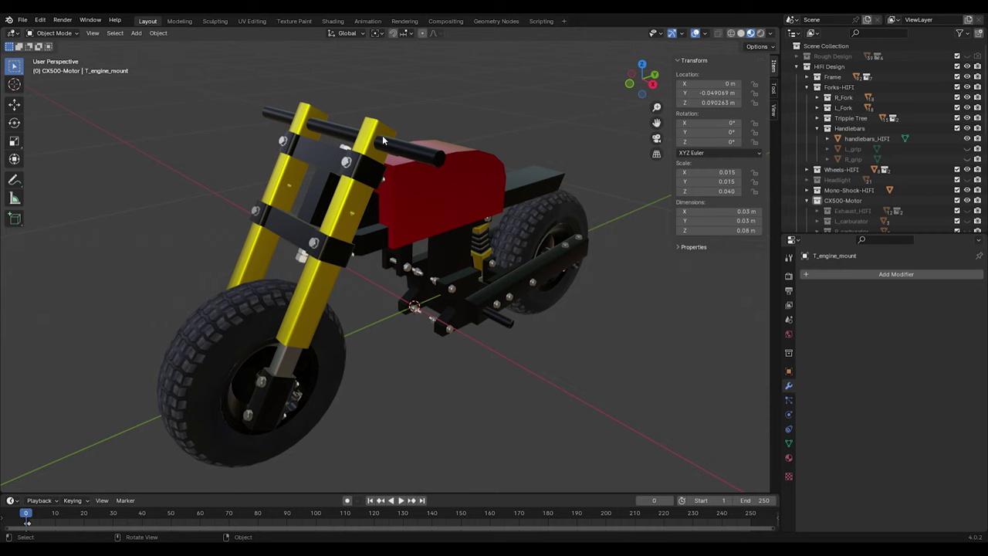
{"action": "scroll", "coordinate": [339, 174], "scroll_direction": "up", "scroll_amount": 2}
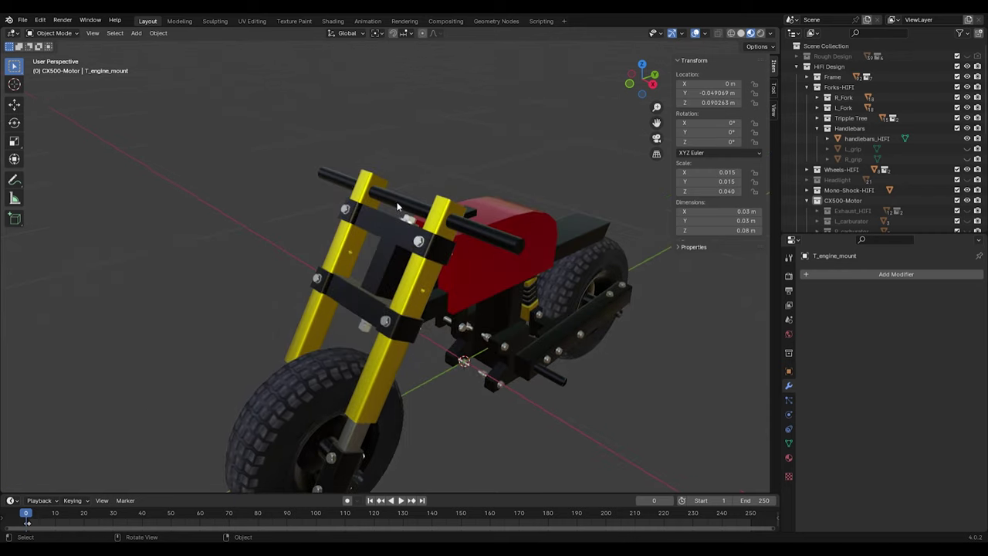
{"action": "middle_click_drag", "start_coordinate": [521, 253], "coordinate": [426, 246]}
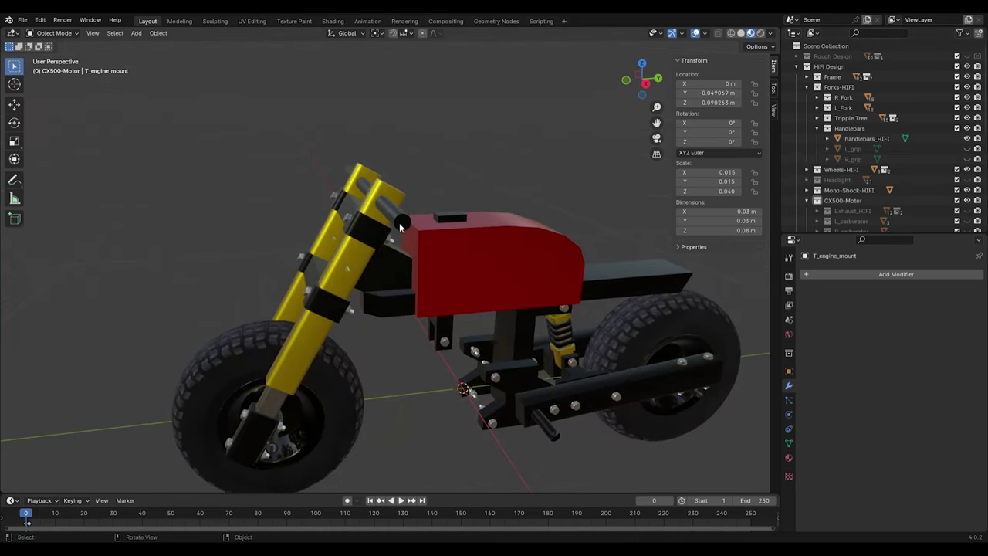
{"action": "left_click", "coordinate": [967, 148]}
{"action": "left_click", "coordinate": [966, 158]}
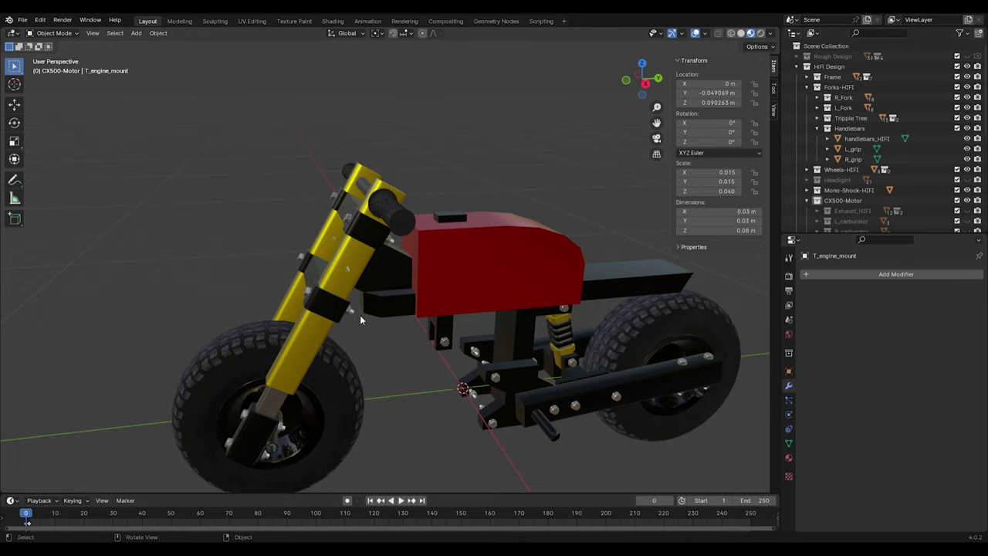
{"action": "middle_click_drag", "start_coordinate": [358, 314], "coordinate": [403, 319]}
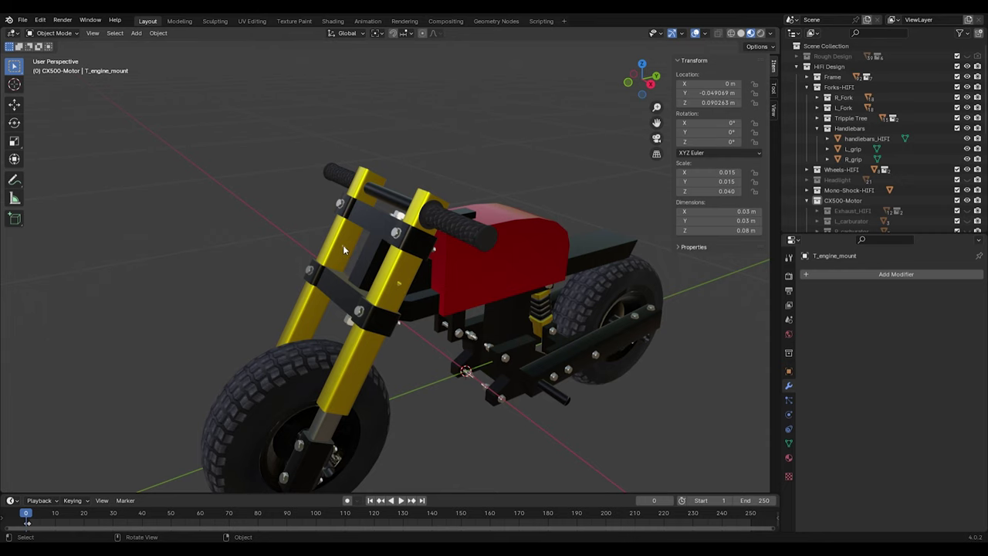
{"action": "middle_click_drag", "start_coordinate": [343, 244], "coordinate": [381, 249]}
{"action": "scroll", "coordinate": [437, 152], "scroll_direction": "up", "scroll_amount": 3}
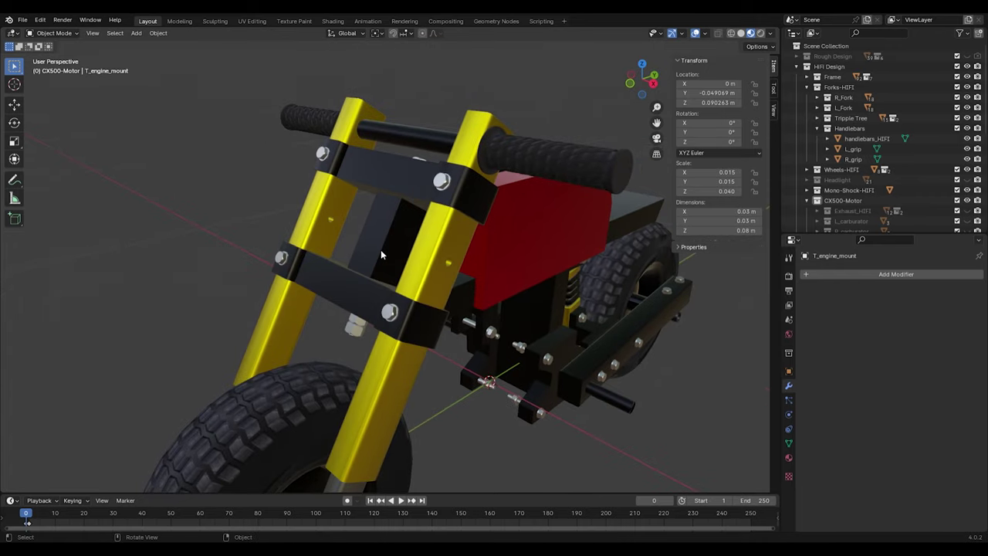
Step: Collapse Handlebars and Forks-HIFI in the Outliner and expand the Headlight collection
{"action": "left_click", "coordinate": [817, 128]}
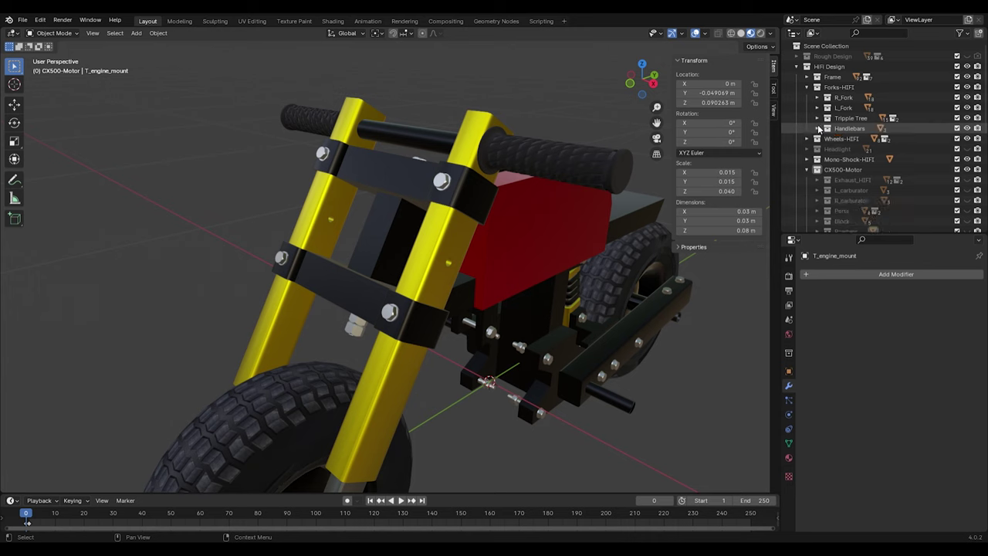
{"action": "left_click", "coordinate": [806, 87]}
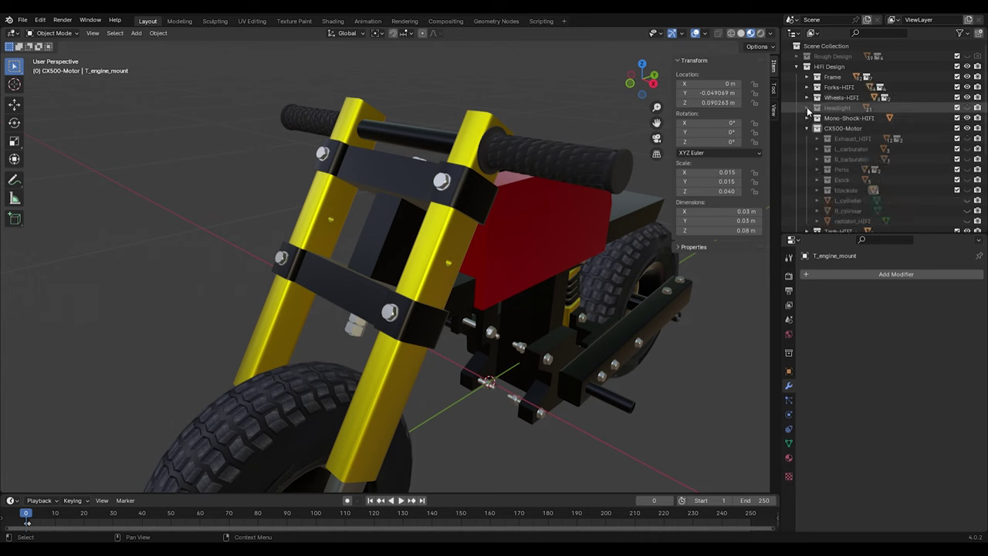
{"action": "left_click", "coordinate": [806, 108]}
{"action": "scroll", "coordinate": [888, 101], "scroll_direction": "down", "scroll_amount": 1}
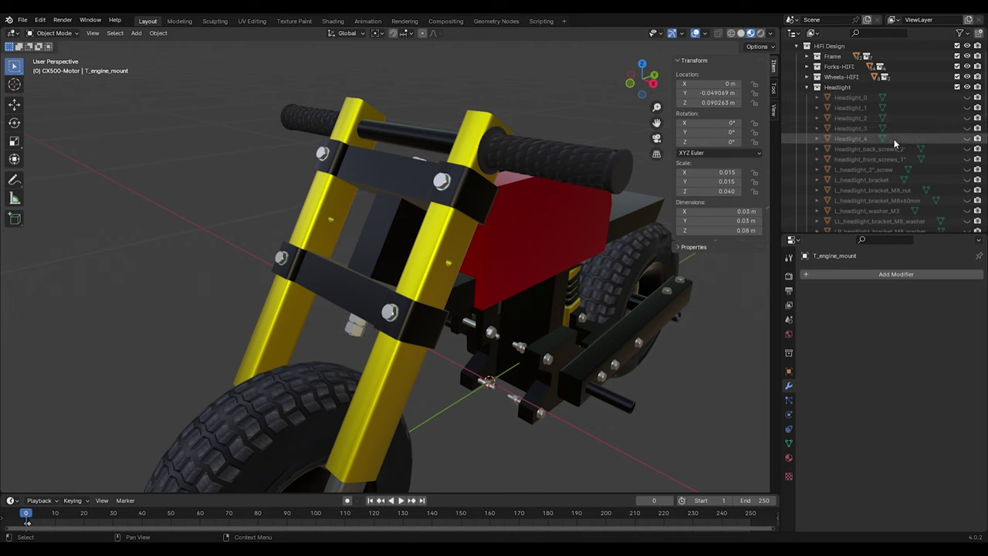
Step: Unhide L_headlight_bracket and inspect it on the fork from the left and front
{"action": "left_click", "coordinate": [966, 180]}
{"action": "middle_click_drag", "start_coordinate": [462, 211], "coordinate": [500, 268]}
{"action": "scroll", "coordinate": [507, 301], "scroll_direction": "up", "scroll_amount": 3}
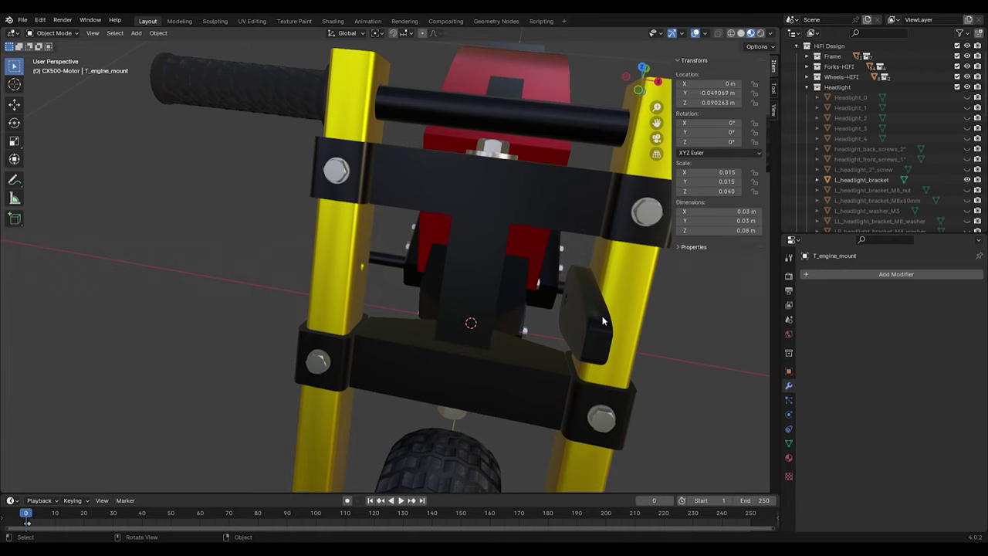
{"action": "middle_click_drag", "start_coordinate": [603, 317], "coordinate": [488, 269], "text": "shift"}
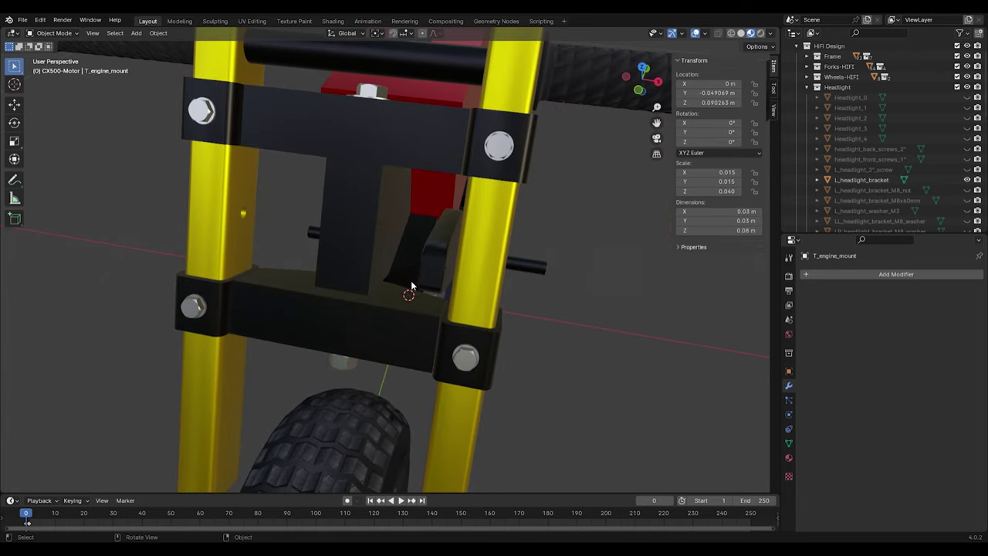
{"action": "middle_click_drag", "start_coordinate": [411, 286], "coordinate": [331, 248]}
{"action": "middle_click_drag", "start_coordinate": [203, 143], "coordinate": [353, 196]}
{"action": "scroll", "coordinate": [937, 154], "scroll_direction": "down", "scroll_amount": 3}
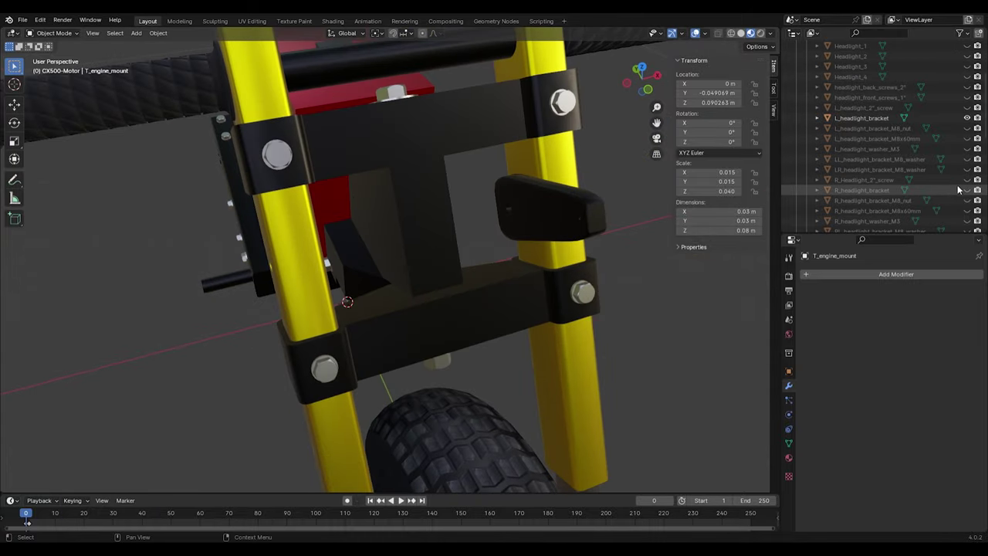
Step: Show R_headlight_bracket and the LL and LR M8 washers
{"action": "left_click", "coordinate": [966, 190]}
{"action": "middle_click_drag", "start_coordinate": [531, 278], "coordinate": [488, 223]}
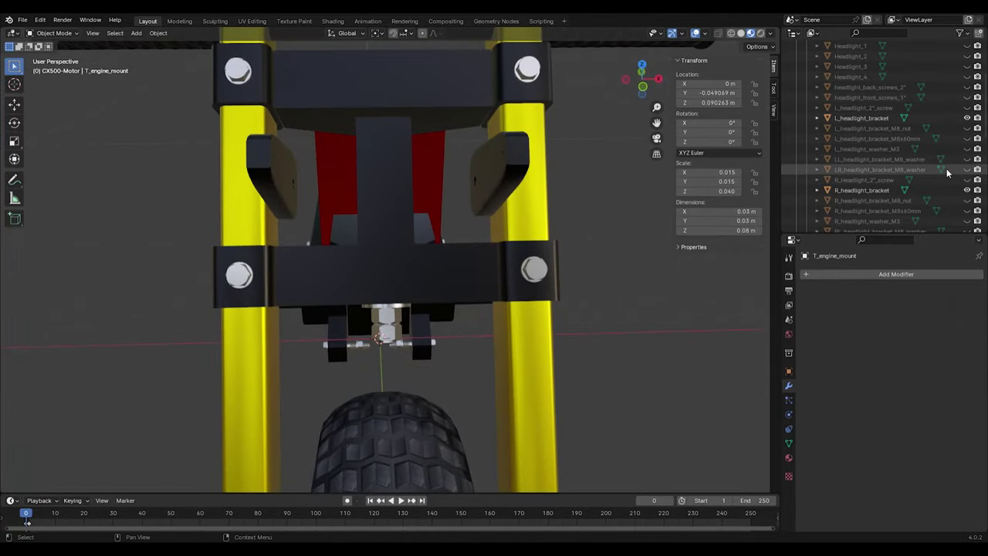
{"action": "left_click", "coordinate": [966, 159]}
{"action": "left_click", "coordinate": [966, 169]}
{"action": "middle_click_drag", "start_coordinate": [494, 261], "coordinate": [461, 263]}
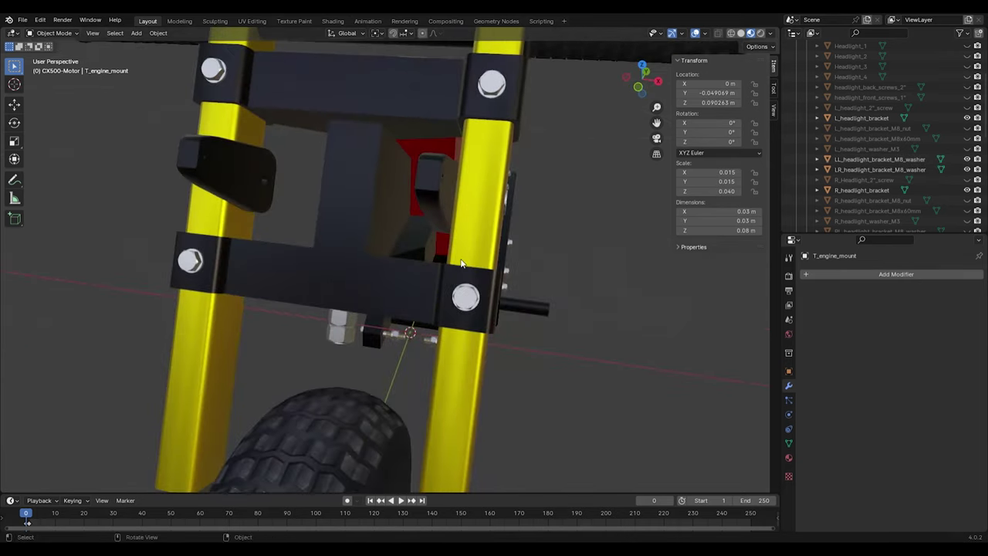
Step: Unhide the left bracket's M8x60mm bolt and M8 nut
{"action": "left_click", "coordinate": [966, 138]}
{"action": "left_click", "coordinate": [966, 128]}
{"action": "middle_click_drag", "start_coordinate": [418, 286], "coordinate": [470, 277]}
{"action": "scroll", "coordinate": [954, 181], "scroll_direction": "down", "scroll_amount": 2}
Step: Unhide the right bracket's M8 nut, M8x60mm bolt, and RL and RR washers, then review the fork
{"action": "left_click", "coordinate": [966, 159]}
{"action": "left_click", "coordinate": [966, 169]}
{"action": "left_click", "coordinate": [966, 190]}
{"action": "left_click", "coordinate": [966, 200]}
{"action": "middle_click_drag", "start_coordinate": [383, 251], "coordinate": [254, 253]}
{"action": "scroll", "coordinate": [255, 253], "scroll_direction": "down", "scroll_amount": 6}
{"action": "middle_click_drag", "start_coordinate": [324, 268], "coordinate": [388, 227]}
{"action": "scroll", "coordinate": [419, 219], "scroll_direction": "up", "scroll_amount": 4}
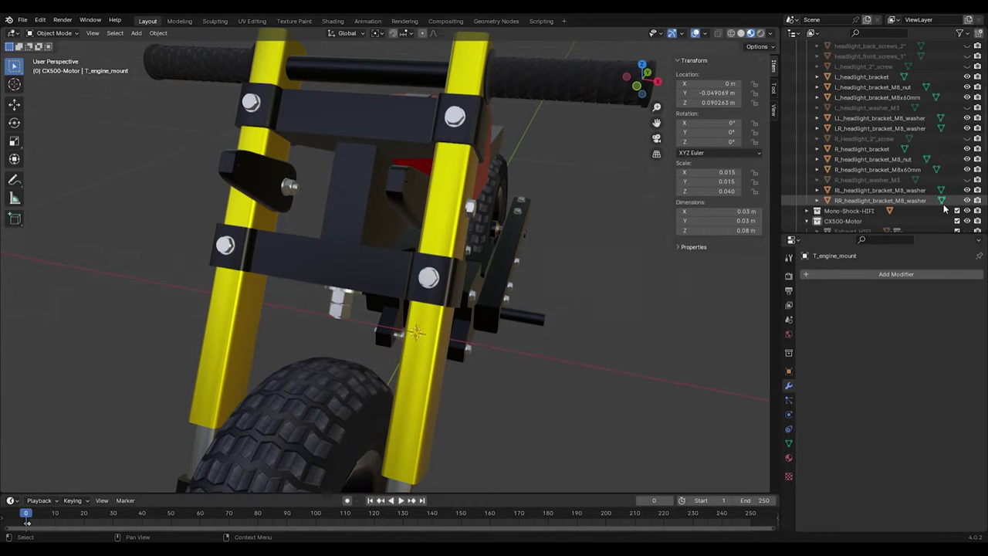
{"action": "middle_click_drag", "start_coordinate": [412, 209], "coordinate": [549, 230]}
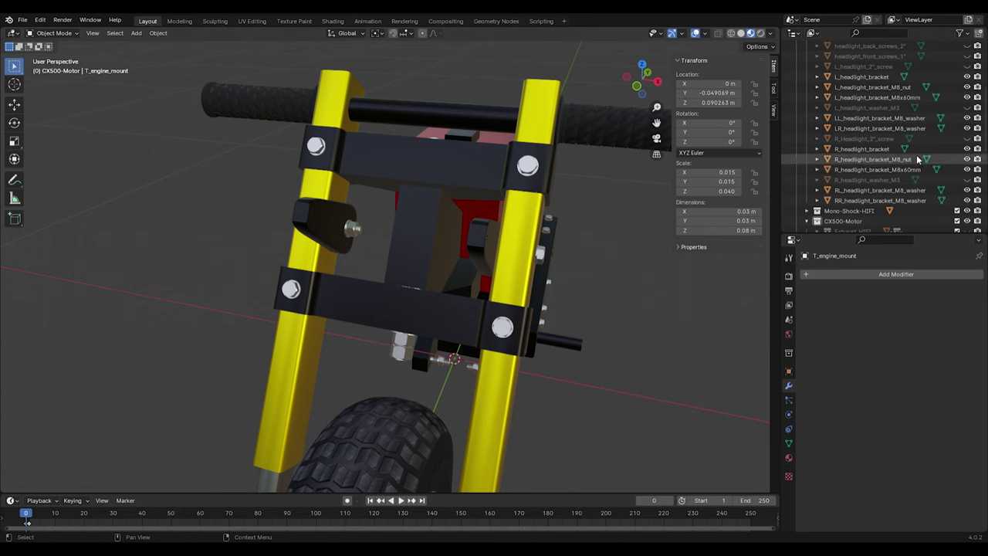
Step: Unhide the Headlight_0 ring and Headlight_1 lens, checking each from the front and side
{"action": "scroll", "coordinate": [915, 151], "scroll_direction": "up", "scroll_amount": 2}
{"action": "scroll", "coordinate": [914, 150], "scroll_direction": "up", "scroll_amount": 4}
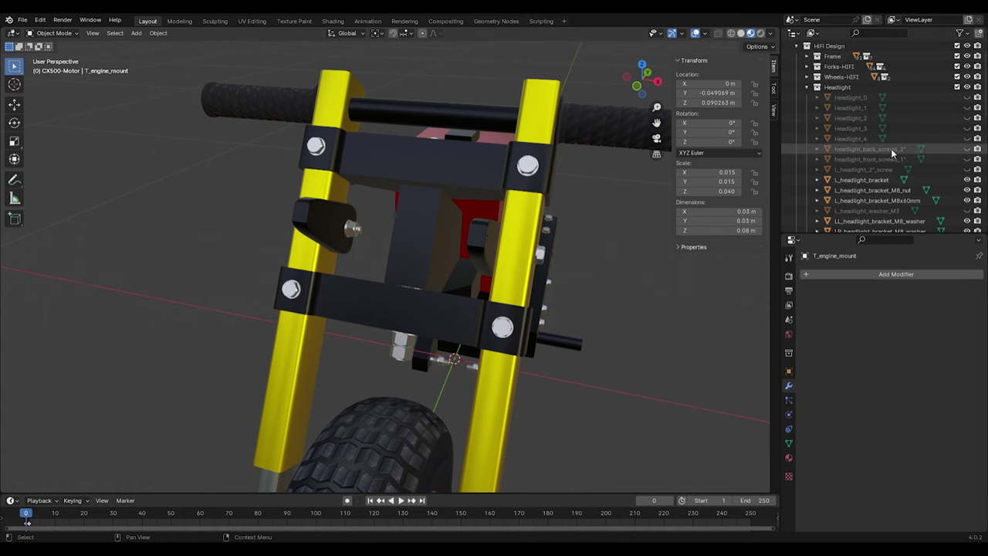
{"action": "middle_click_drag", "start_coordinate": [547, 277], "coordinate": [479, 276]}
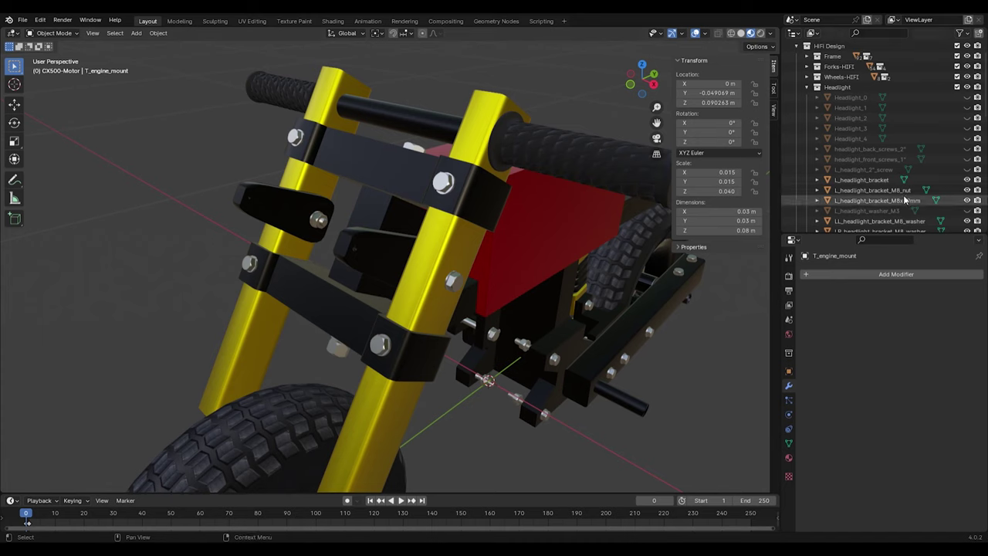
{"action": "left_click", "coordinate": [966, 98]}
{"action": "middle_click_drag", "start_coordinate": [280, 381], "coordinate": [323, 231]}
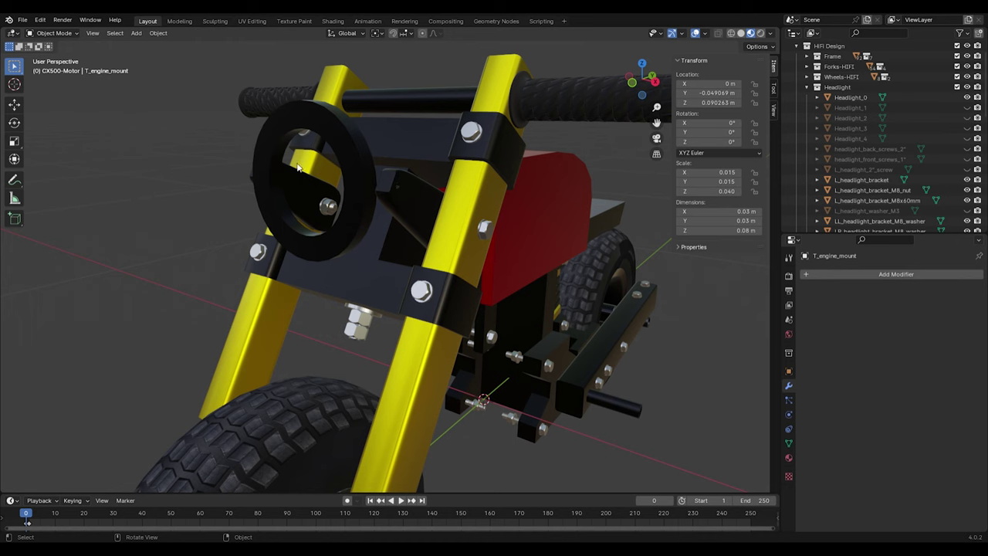
{"action": "middle_click_drag", "start_coordinate": [338, 159], "coordinate": [338, 260]}
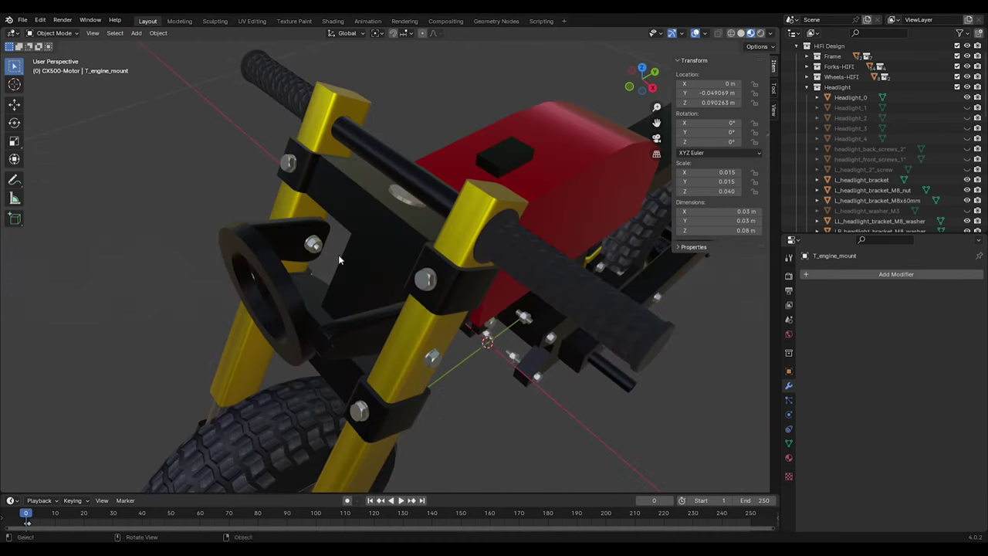
{"action": "left_click", "coordinate": [966, 108]}
{"action": "middle_click_drag", "start_coordinate": [251, 269], "coordinate": [392, 289]}
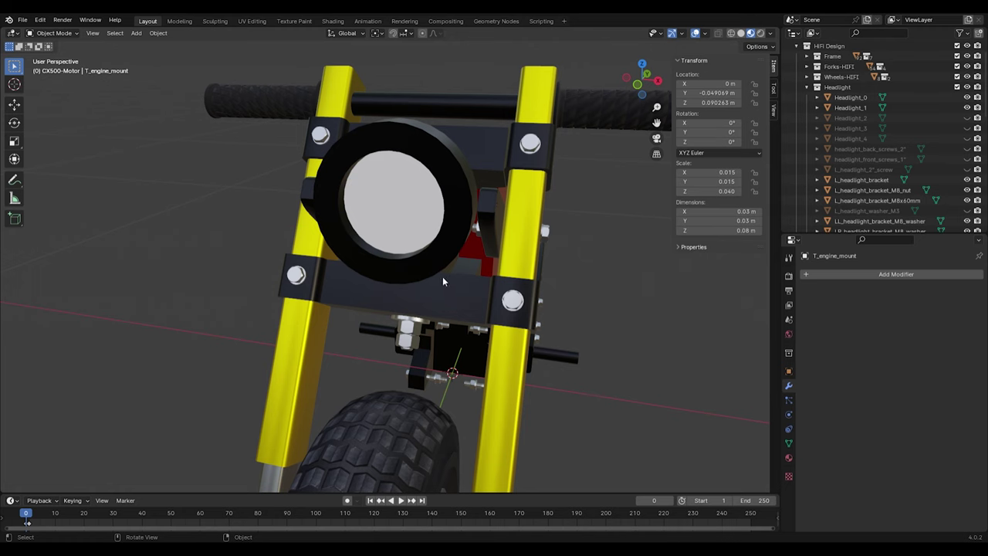
{"action": "middle_click_drag", "start_coordinate": [440, 289], "coordinate": [332, 293]}
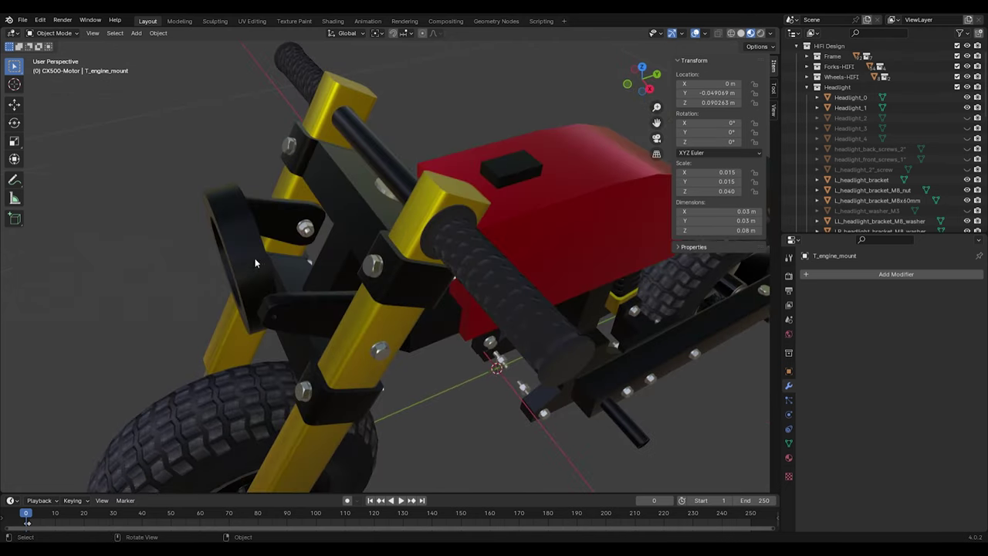
Step: Unhide Headlight_2, Headlight_3 and Headlight_4 and view the headlight face
{"action": "left_click", "coordinate": [967, 117]}
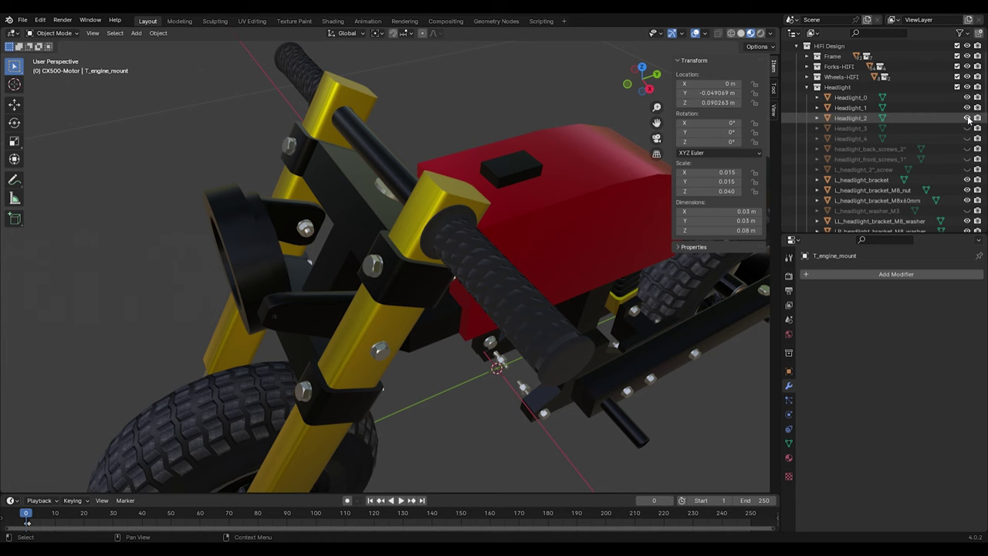
{"action": "left_click", "coordinate": [967, 128]}
{"action": "middle_click_drag", "start_coordinate": [416, 284], "coordinate": [308, 248]}
{"action": "left_click", "coordinate": [967, 138]}
{"action": "middle_click_drag", "start_coordinate": [567, 227], "coordinate": [300, 232]}
{"action": "scroll", "coordinate": [332, 218], "scroll_direction": "up", "scroll_amount": 5}
{"action": "middle_click_drag", "start_coordinate": [362, 204], "coordinate": [224, 206]}
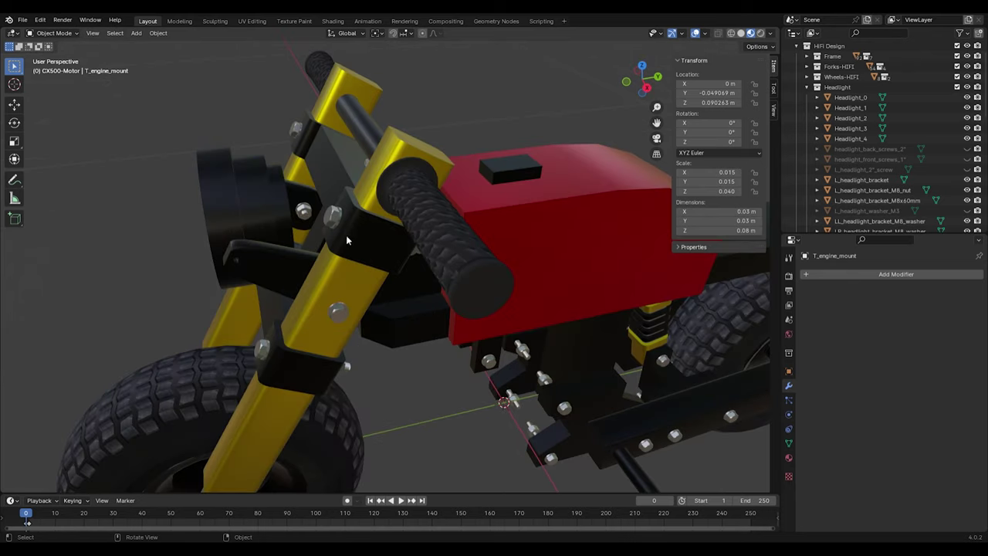
{"action": "middle_click_drag", "start_coordinate": [352, 237], "coordinate": [493, 348]}
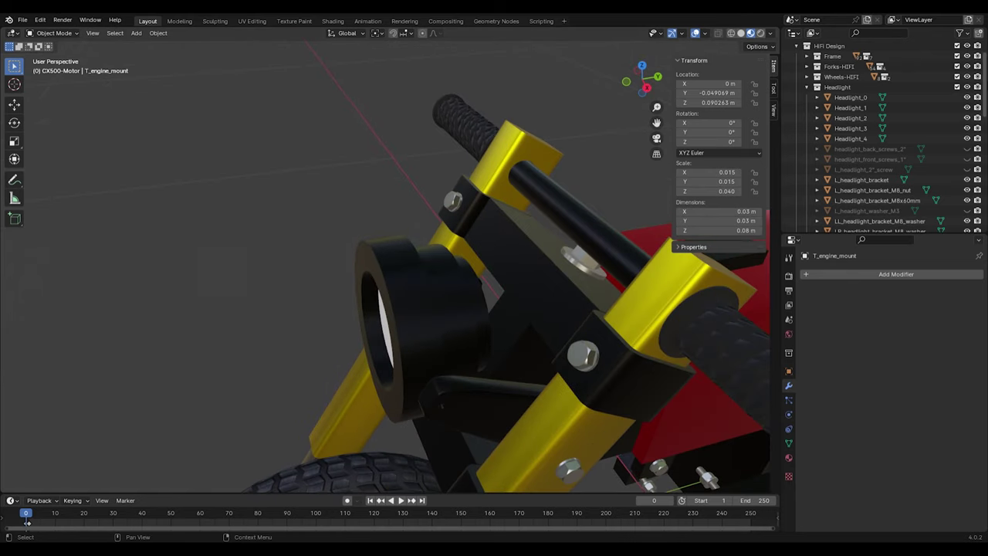
Step: Unhide and select the headlight back screws, orbiting around the housing
{"action": "left_click", "coordinate": [968, 150]}
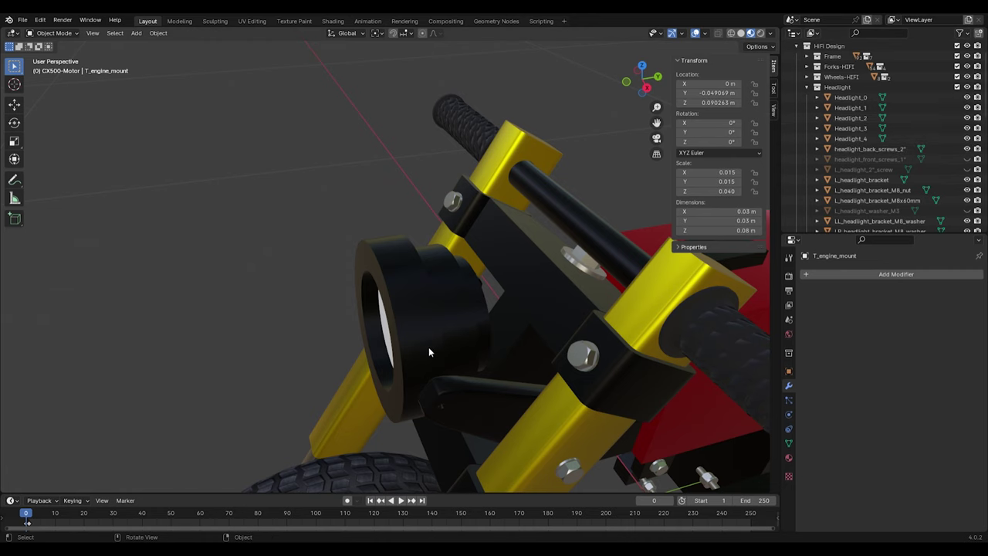
{"action": "middle_click_drag", "start_coordinate": [426, 347], "coordinate": [344, 335]}
{"action": "scroll", "coordinate": [314, 351], "scroll_direction": "up", "scroll_amount": 5}
{"action": "middle_click_drag", "start_coordinate": [268, 376], "coordinate": [313, 295]}
{"action": "left_click", "coordinate": [342, 231]}
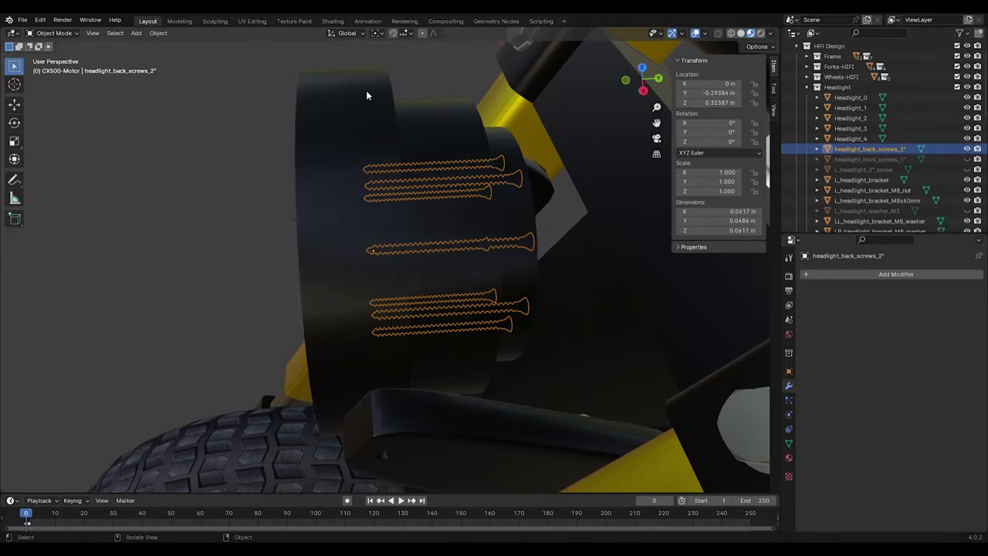
{"action": "middle_click_drag", "start_coordinate": [366, 137], "coordinate": [463, 258]}
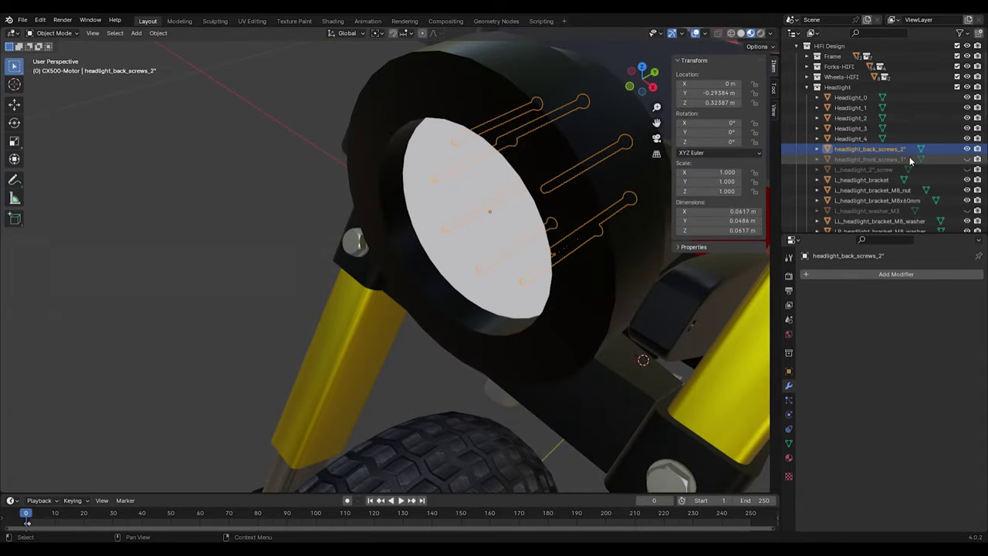
Step: Show and select headlight_front_screws_1, check the ring from the front, then deselect
{"action": "left_click", "coordinate": [976, 159]}
{"action": "middle_click_drag", "start_coordinate": [546, 304], "coordinate": [702, 216]}
{"action": "left_click", "coordinate": [830, 160]}
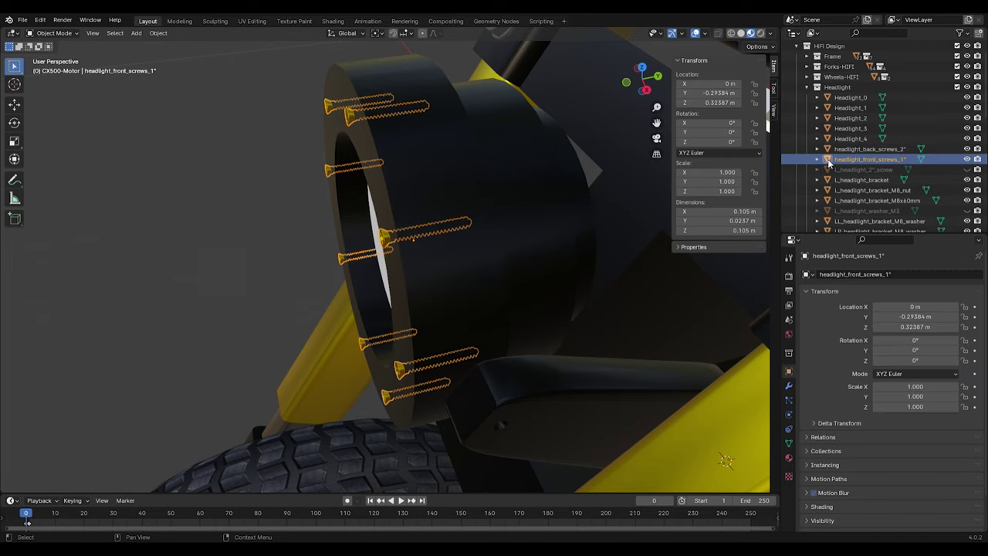
{"action": "middle_click_drag", "start_coordinate": [461, 327], "coordinate": [362, 242]}
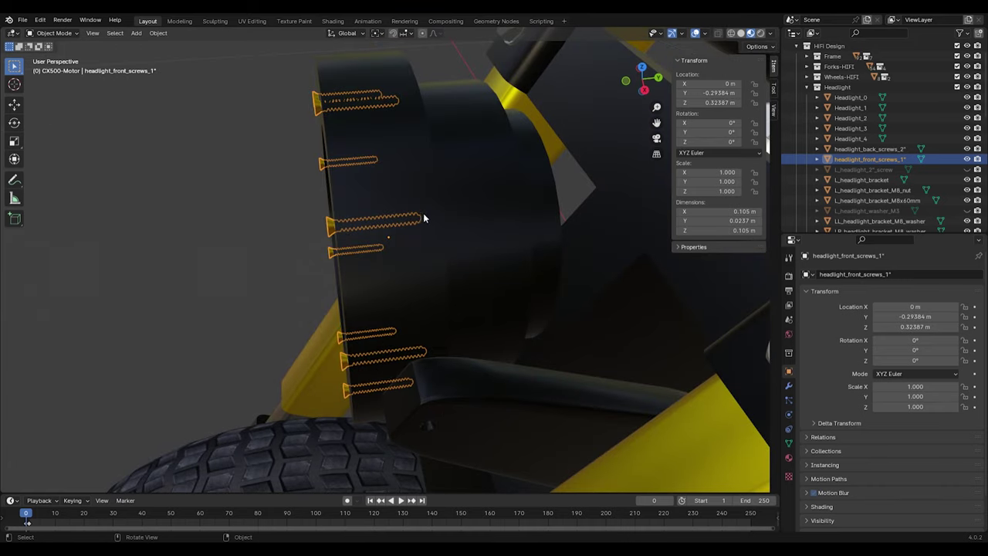
{"action": "middle_click_drag", "start_coordinate": [333, 282], "coordinate": [464, 277]}
{"action": "left_click", "coordinate": [275, 267]}
{"action": "scroll", "coordinate": [274, 267], "scroll_direction": "down", "scroll_amount": 3}
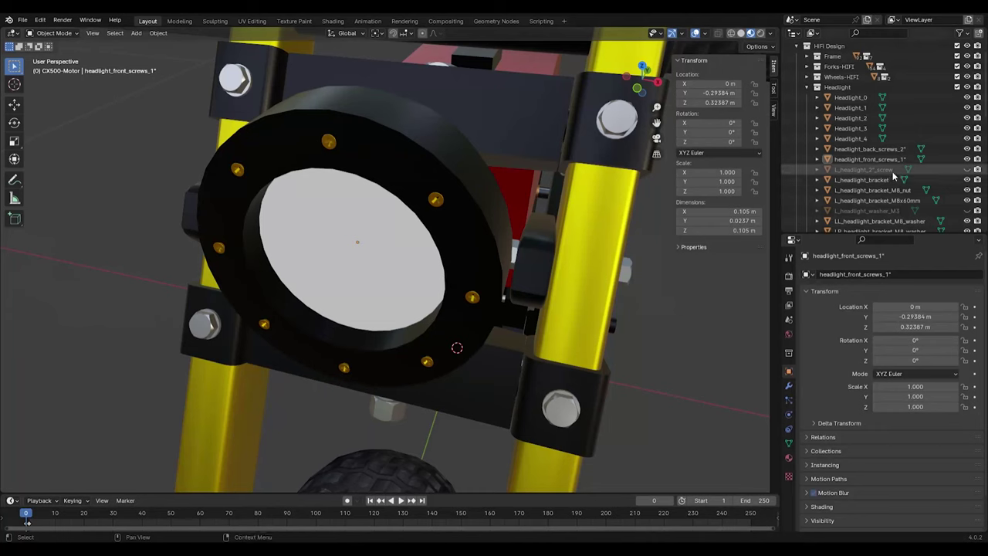
Step: Unhide and select the L_headlight_2"_screw, inspecting it from the front and below
{"action": "left_click", "coordinate": [968, 170]}
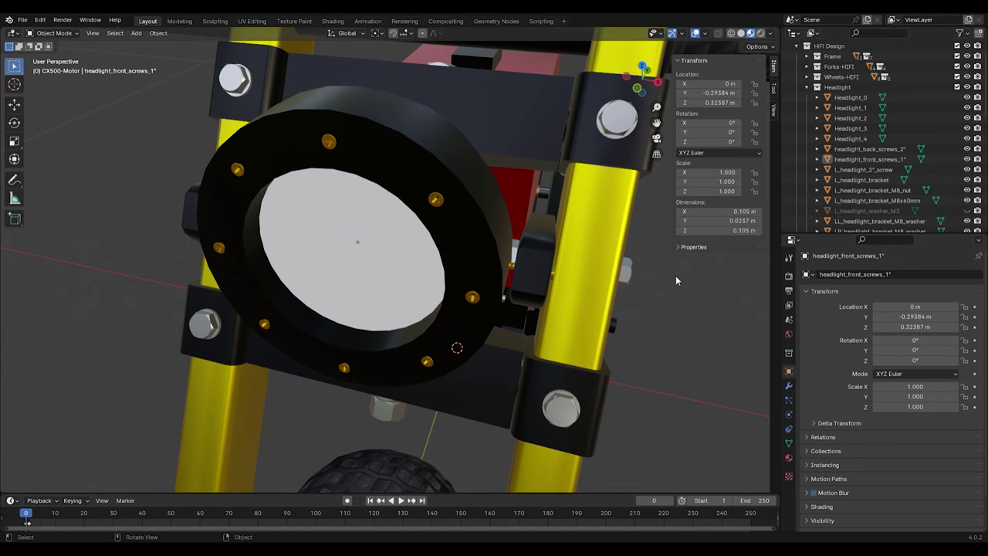
{"action": "left_click", "coordinate": [828, 170]}
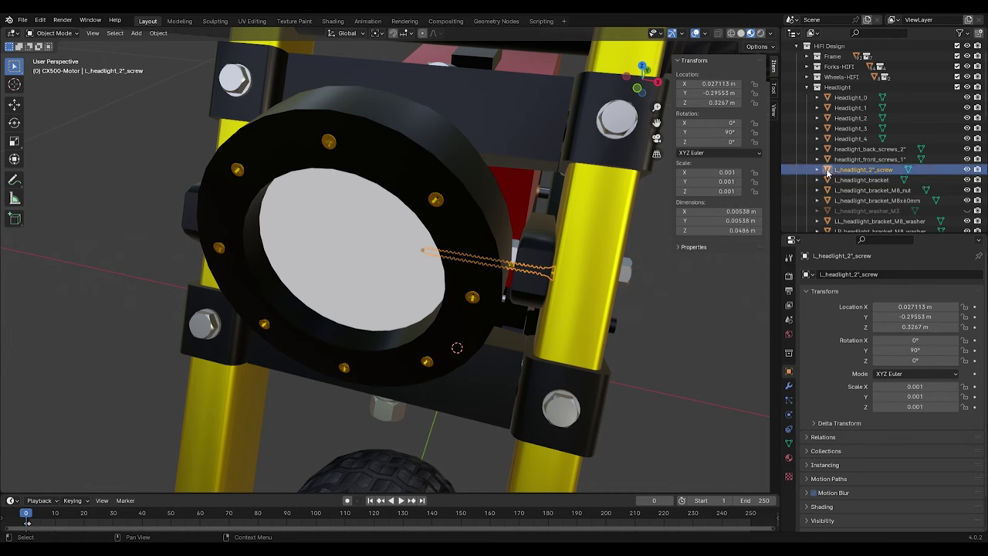
{"action": "mouse_move", "coordinate": [468, 340]}
{"action": "middle_mouse_down"}
{"action": "mouse_move", "coordinate": [493, 311]}
{"action": "mouse_move", "coordinate": [487, 294]}
{"action": "mouse_move", "coordinate": [480, 311]}
{"action": "mouse_move", "coordinate": [437, 314]}
{"action": "mouse_move", "coordinate": [436, 359]}
{"action": "mouse_move", "coordinate": [465, 378]}
{"action": "mouse_move", "coordinate": [444, 353]}
{"action": "mouse_move", "coordinate": [459, 305]}
{"action": "mouse_move", "coordinate": [478, 317]}
{"action": "mouse_move", "coordinate": [466, 320]}
{"action": "middle_mouse_up"}
{"action": "middle_click_drag", "start_coordinate": [509, 241], "coordinate": [540, 189]}
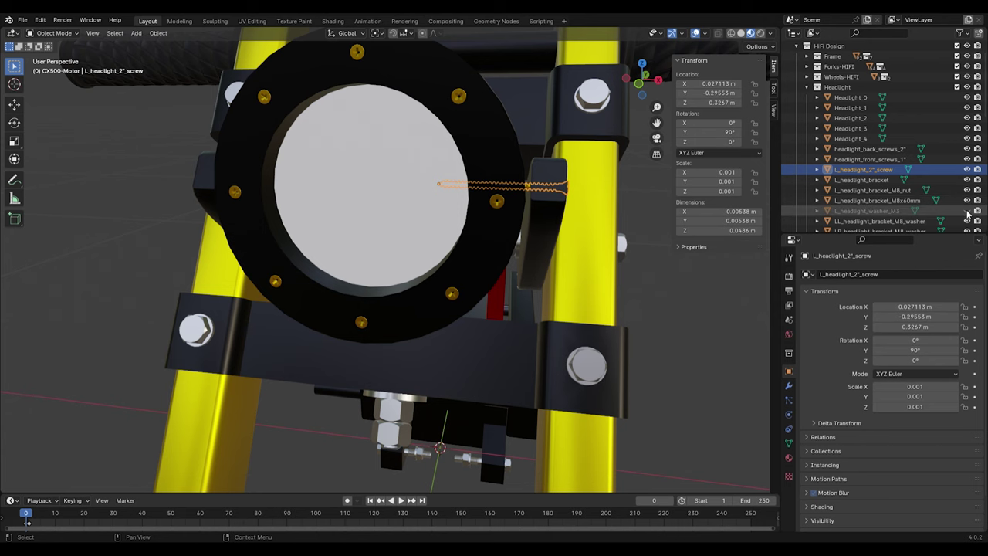
{"action": "middle_click_drag", "start_coordinate": [494, 255], "coordinate": [538, 287]}
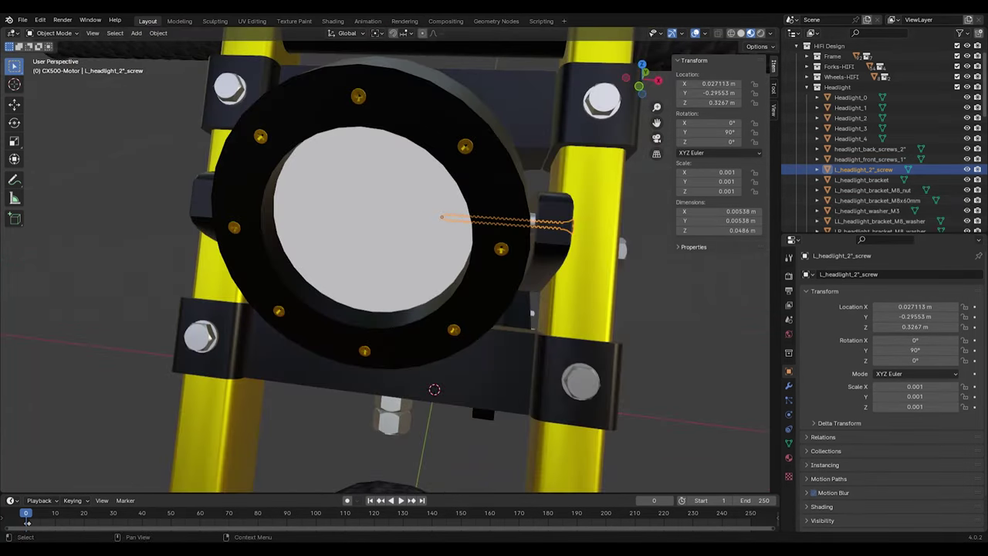
{"action": "scroll", "coordinate": [952, 177], "scroll_direction": "down", "scroll_amount": 4}
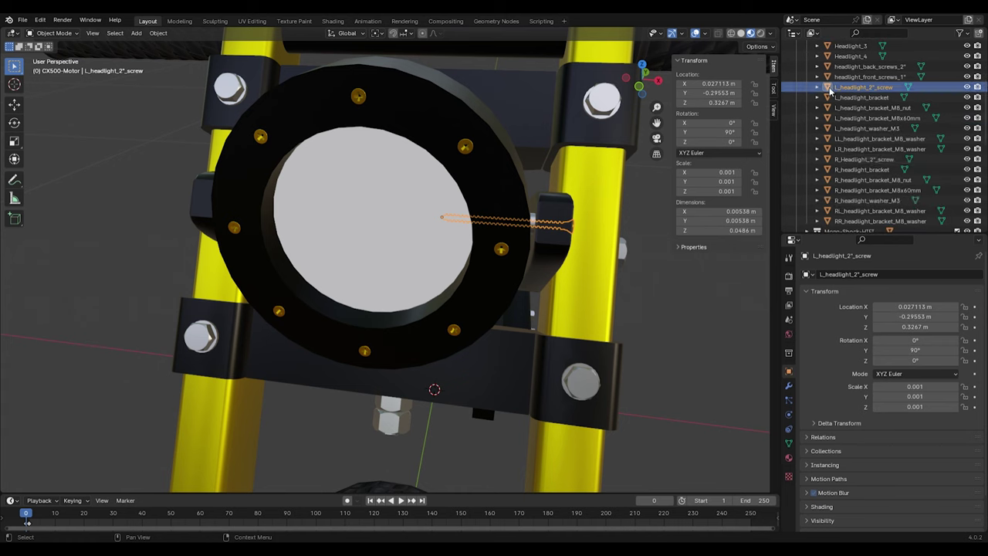
Step: Select the Headlight collection and orbit out to a side view of the bike
{"action": "scroll", "coordinate": [861, 85], "scroll_direction": "up", "scroll_amount": 3}
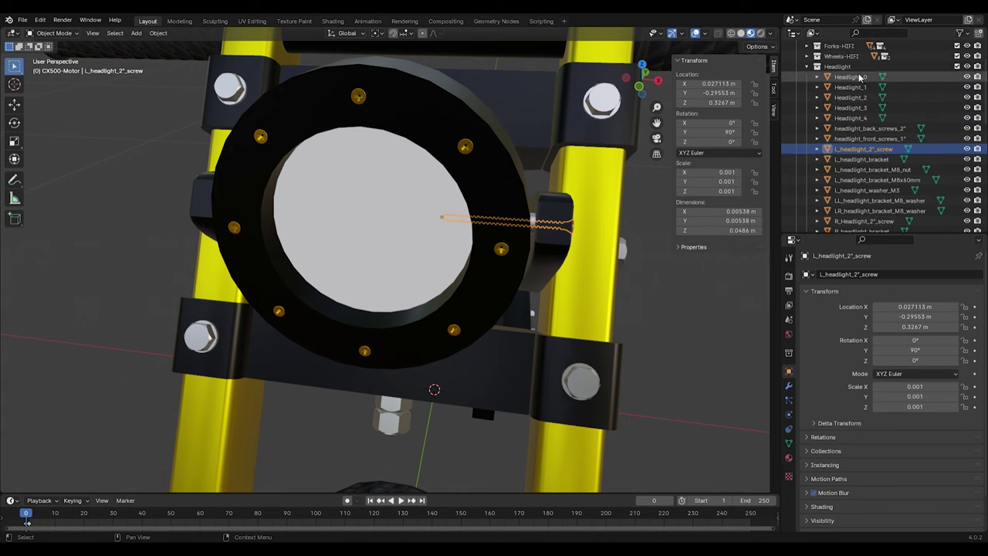
{"action": "left_click", "coordinate": [851, 68]}
{"action": "middle_click_drag", "start_coordinate": [671, 283], "coordinate": [380, 331]}
Step: Zoom in around the rear suspension bracket, then collapse the Headlight collection
{"action": "scroll", "coordinate": [301, 340], "scroll_direction": "up", "scroll_amount": 8}
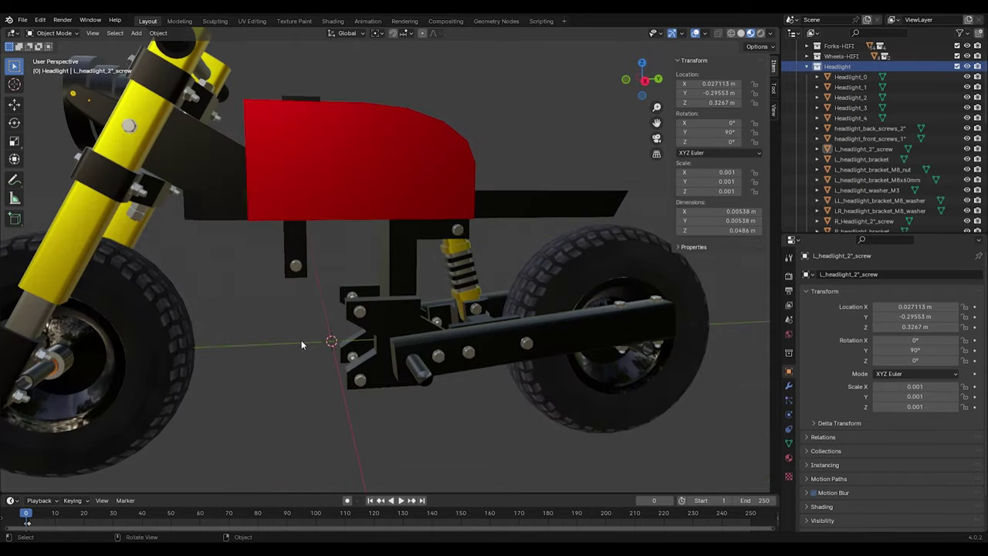
{"action": "middle_click_drag", "start_coordinate": [251, 377], "coordinate": [483, 351]}
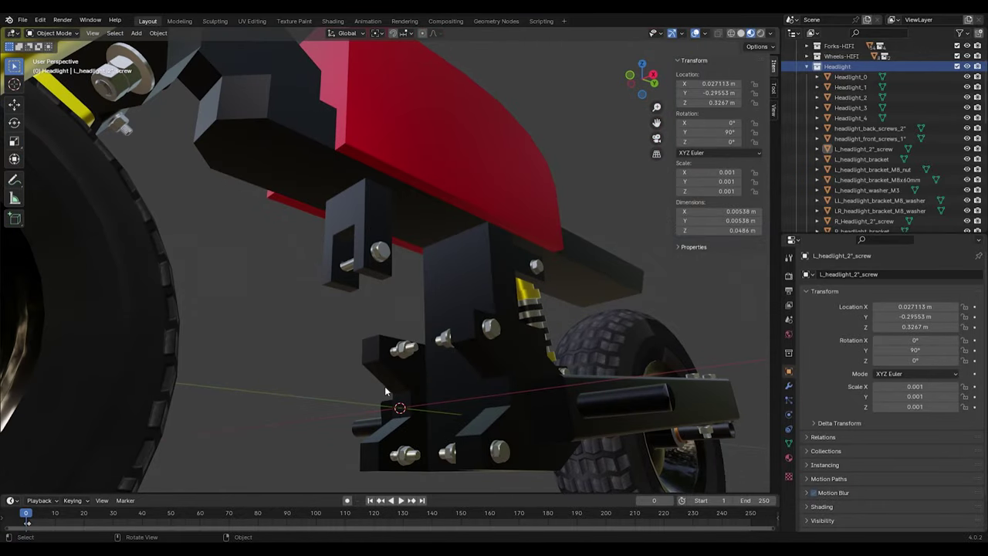
{"action": "middle_click_drag", "start_coordinate": [392, 374], "coordinate": [424, 367]}
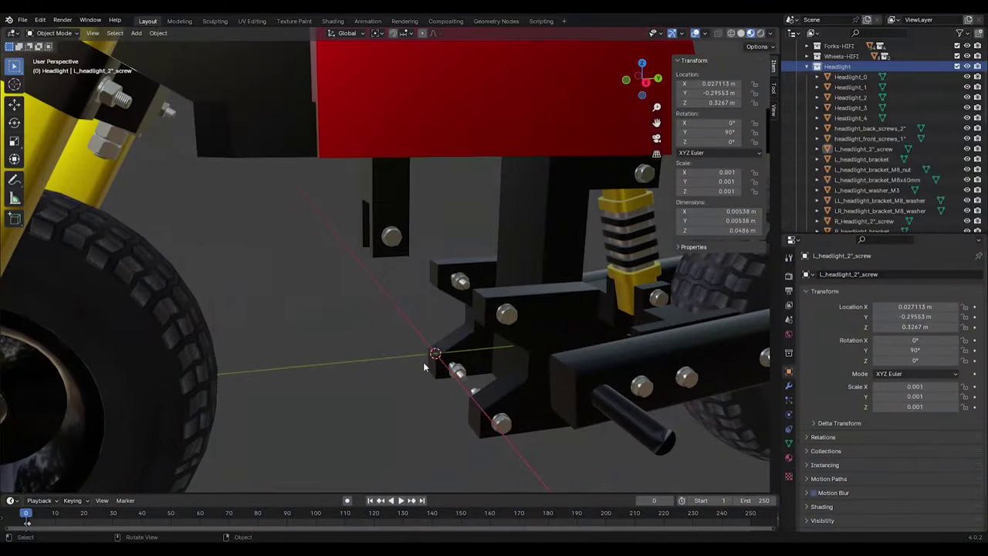
{"action": "left_click", "coordinate": [808, 67]}
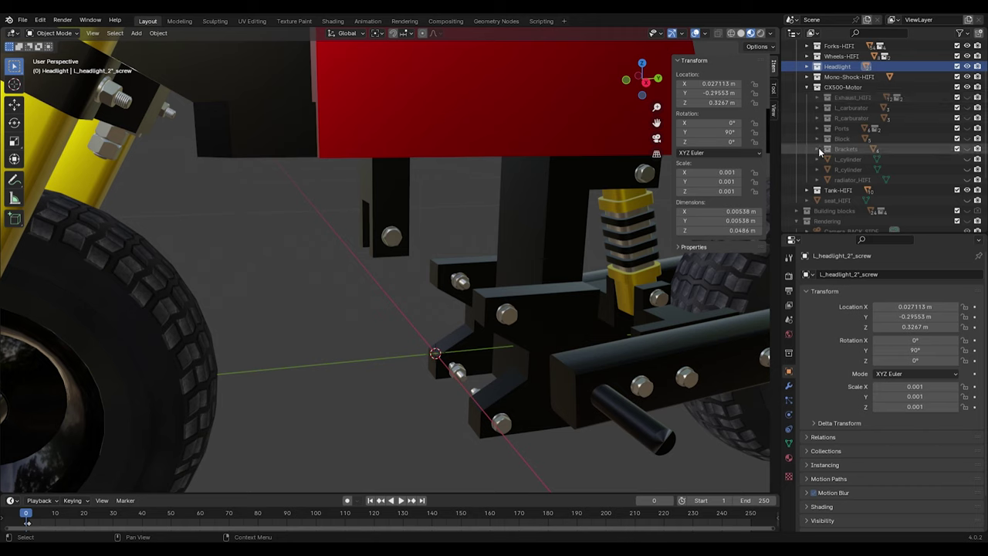
Step: Expand Brackets and hide both motor brackets, the rear support and the engine mounts
{"action": "left_click", "coordinate": [818, 149]}
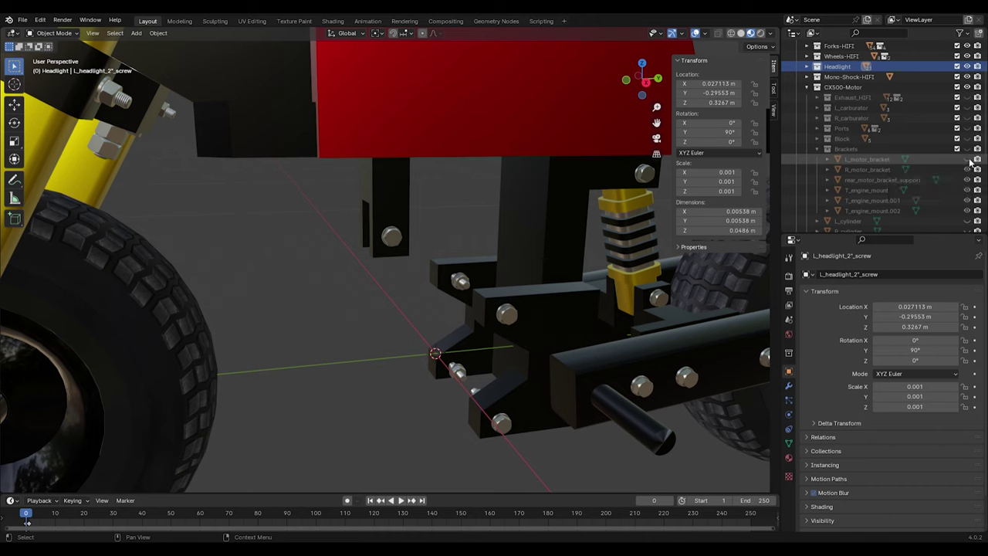
{"action": "left_click_drag", "start_coordinate": [967, 159], "coordinate": [966, 207]}
{"action": "left_click", "coordinate": [967, 190]}
Step: Restore L_motor_bracket, R_motor_bracket and rear_motor_bracket_support, checking each under the frame
{"action": "left_click", "coordinate": [967, 159]}
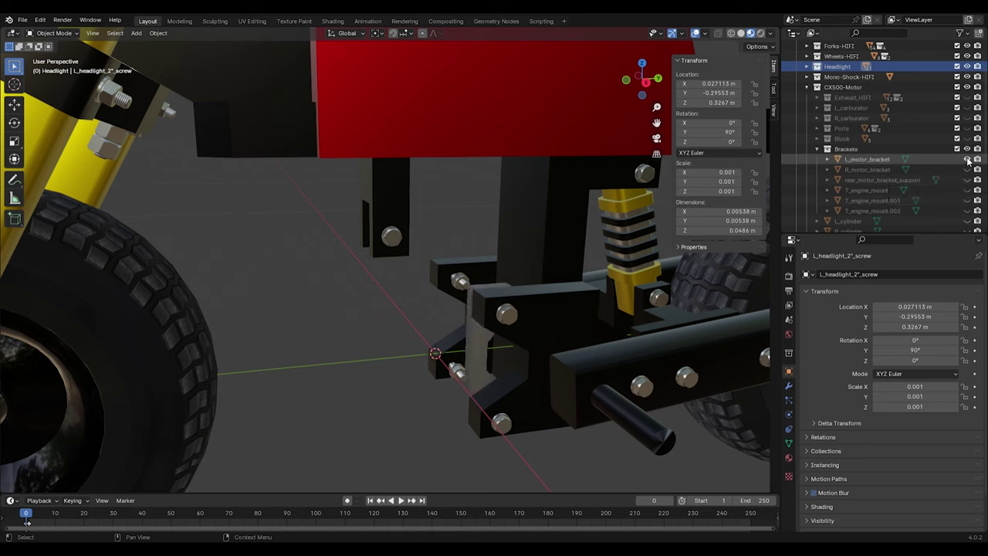
{"action": "middle_click_drag", "start_coordinate": [479, 324], "coordinate": [699, 331]}
{"action": "middle_click_drag", "start_coordinate": [465, 375], "coordinate": [429, 370], "text": "shift"}
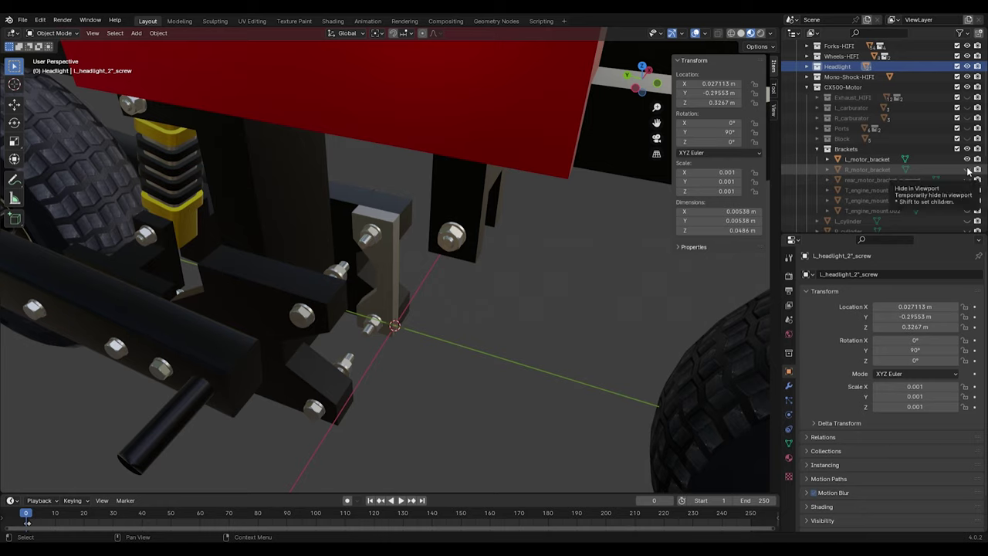
{"action": "left_click", "coordinate": [967, 169]}
{"action": "middle_click_drag", "start_coordinate": [384, 355], "coordinate": [347, 262]}
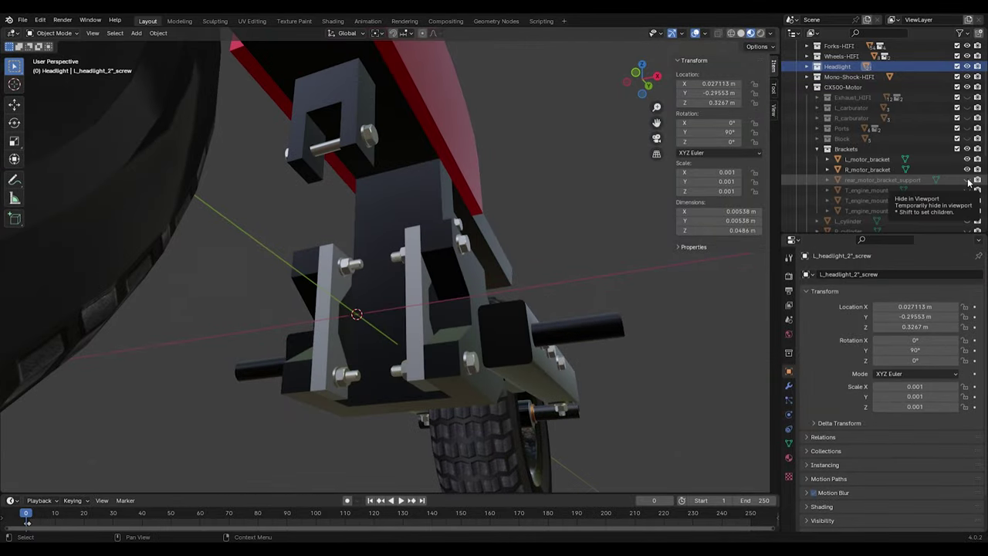
{"action": "left_click", "coordinate": [967, 180]}
{"action": "middle_click_drag", "start_coordinate": [410, 369], "coordinate": [309, 325]}
{"action": "middle_click_drag", "start_coordinate": [481, 339], "coordinate": [340, 338]}
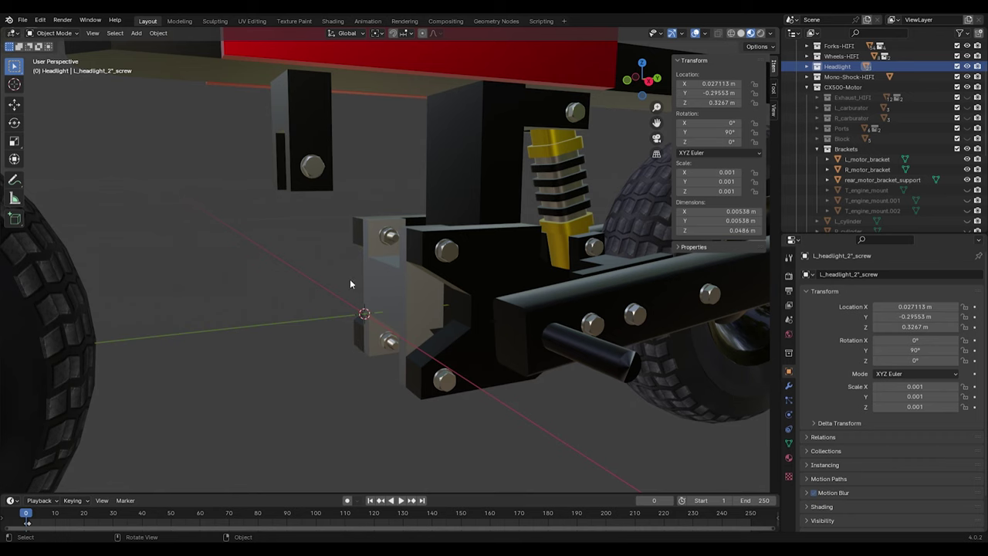
{"action": "middle_click_drag", "start_coordinate": [375, 278], "coordinate": [413, 318]}
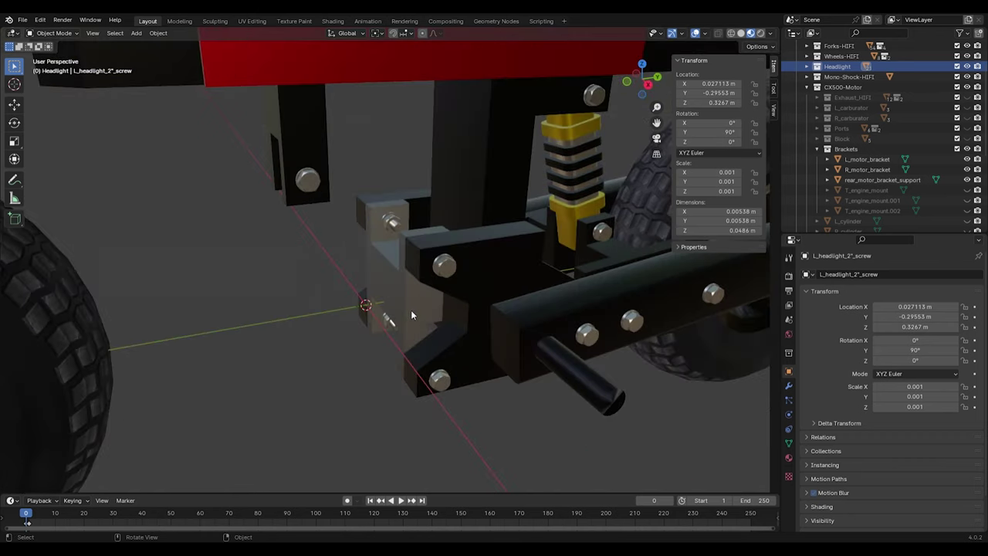
Step: Restore T_engine_mount, T_engine_mount.001 and T_engine_mount.002 and inspect the mount blocks
{"action": "left_click", "coordinate": [967, 190]}
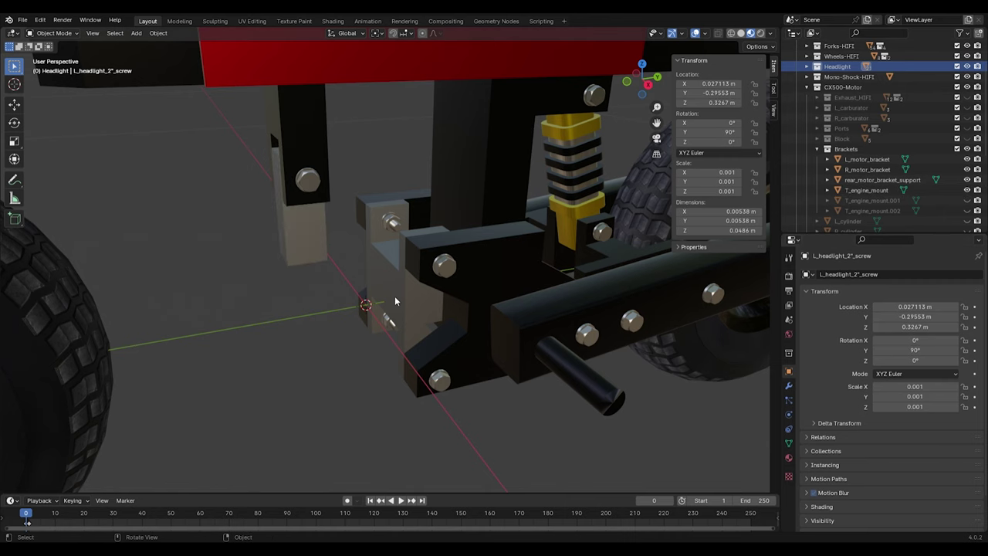
{"action": "middle_click_drag", "start_coordinate": [376, 305], "coordinate": [564, 289]}
{"action": "middle_click_drag", "start_coordinate": [469, 181], "coordinate": [421, 215]}
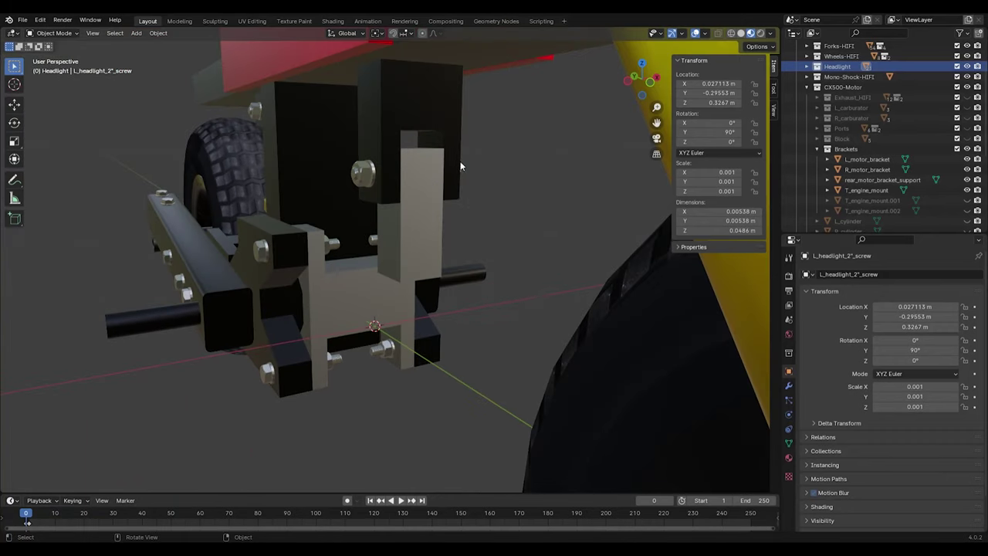
{"action": "left_click", "coordinate": [966, 200]}
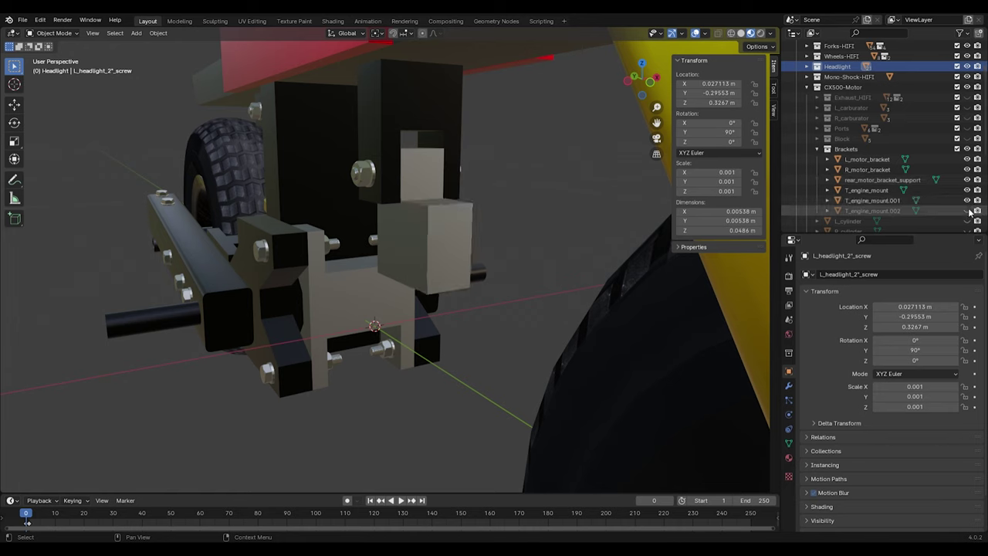
{"action": "left_click", "coordinate": [967, 210]}
{"action": "scroll", "coordinate": [546, 314], "scroll_direction": "up", "scroll_amount": 3}
{"action": "middle_click_drag", "start_coordinate": [546, 315], "coordinate": [507, 294]}
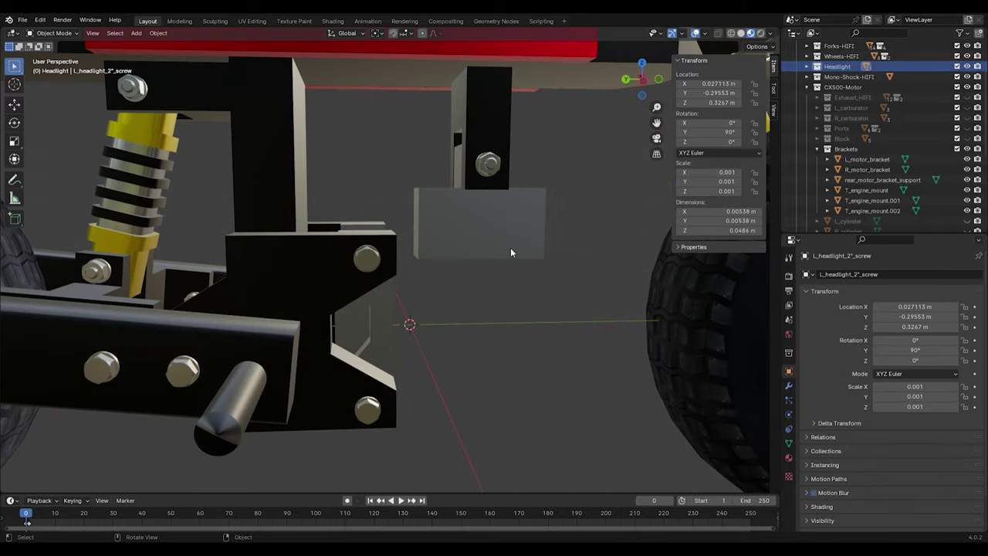
{"action": "middle_click_drag", "start_coordinate": [529, 267], "coordinate": [445, 297]}
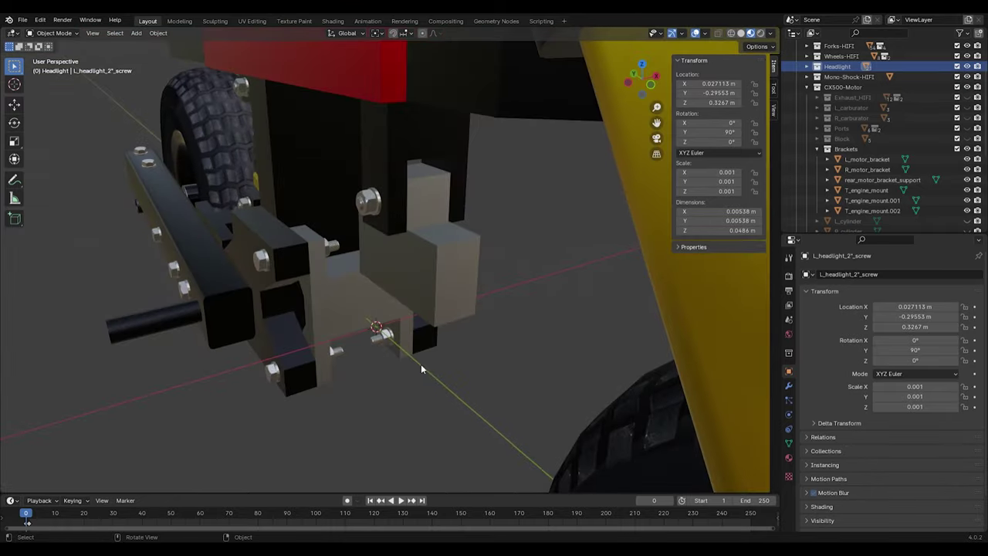
{"action": "middle_click_drag", "start_coordinate": [521, 344], "coordinate": [315, 334]}
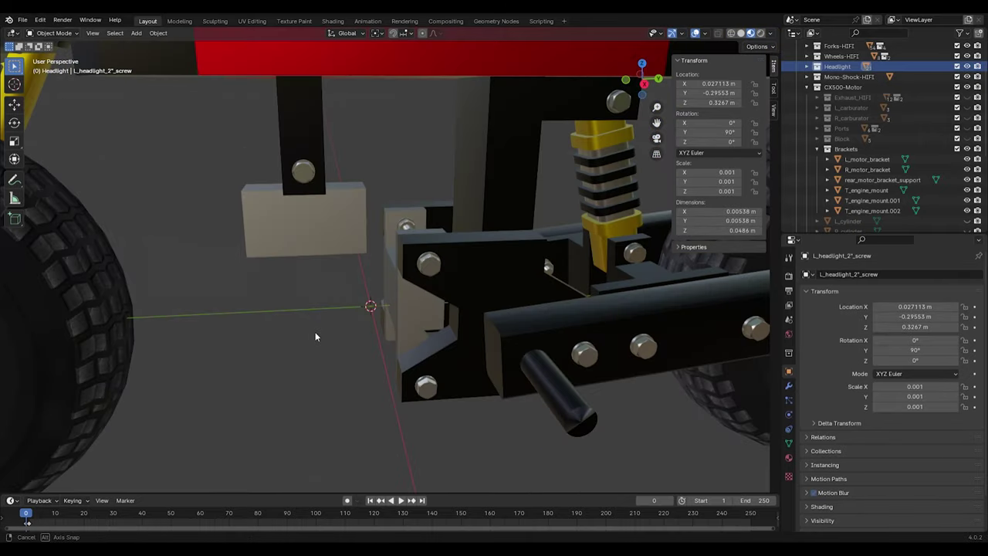
Step: Collapse Brackets, expand the Block collection and hide its parts
{"action": "left_click", "coordinate": [818, 149]}
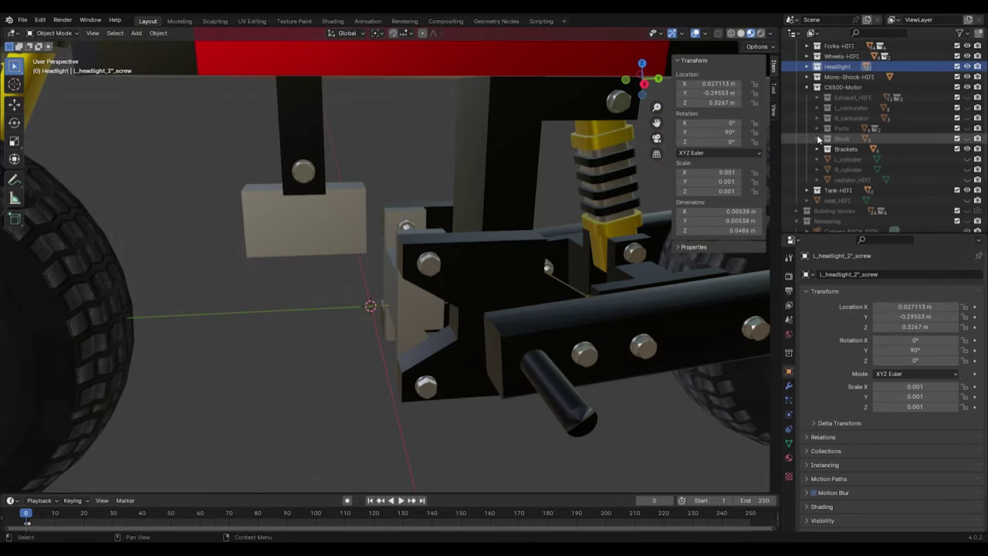
{"action": "left_click", "coordinate": [818, 139]}
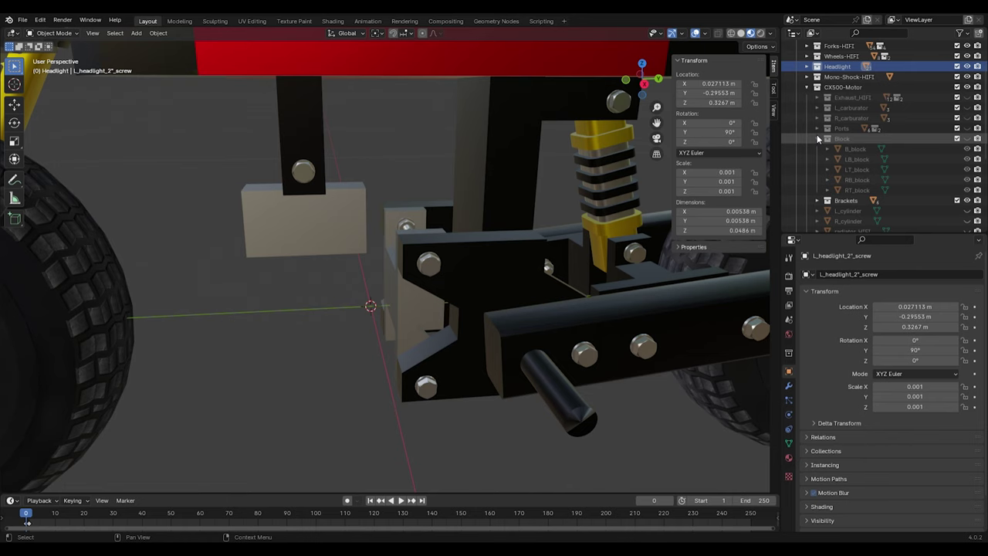
{"action": "middle_click_drag", "start_coordinate": [370, 329], "coordinate": [403, 313]}
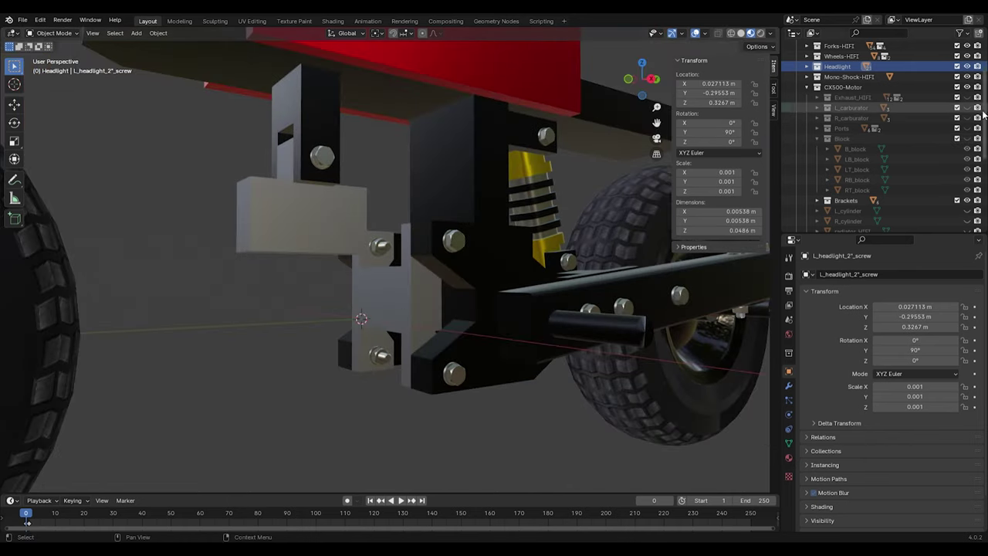
{"action": "left_click", "coordinate": [969, 149]}
{"action": "left_click", "coordinate": [968, 190]}
{"action": "left_click", "coordinate": [967, 138]}
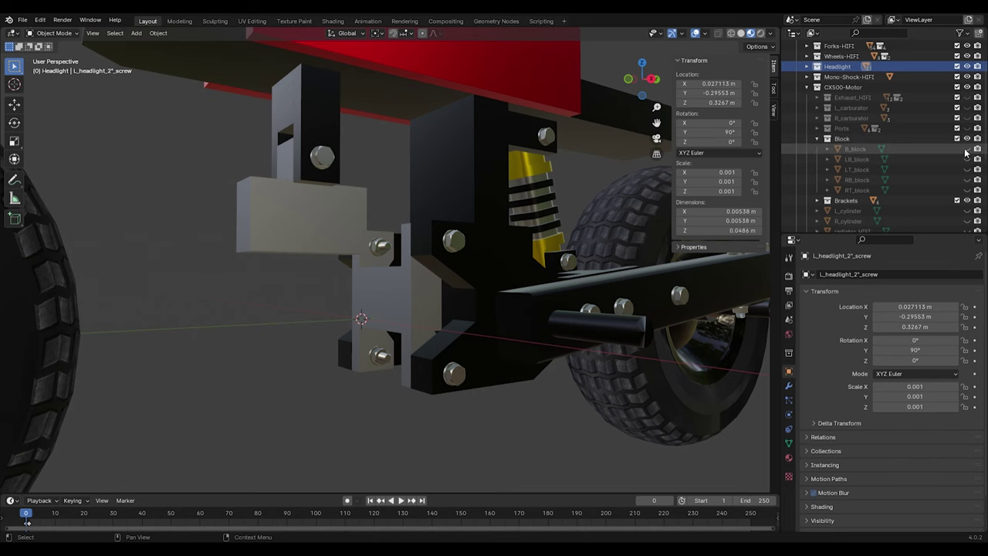
Step: Unhide B_block, LB_block, LT_block, RB_block and RT_block and inspect the rebuilt engine block
{"action": "left_click", "coordinate": [967, 149]}
{"action": "middle_click_drag", "start_coordinate": [267, 378], "coordinate": [299, 396]}
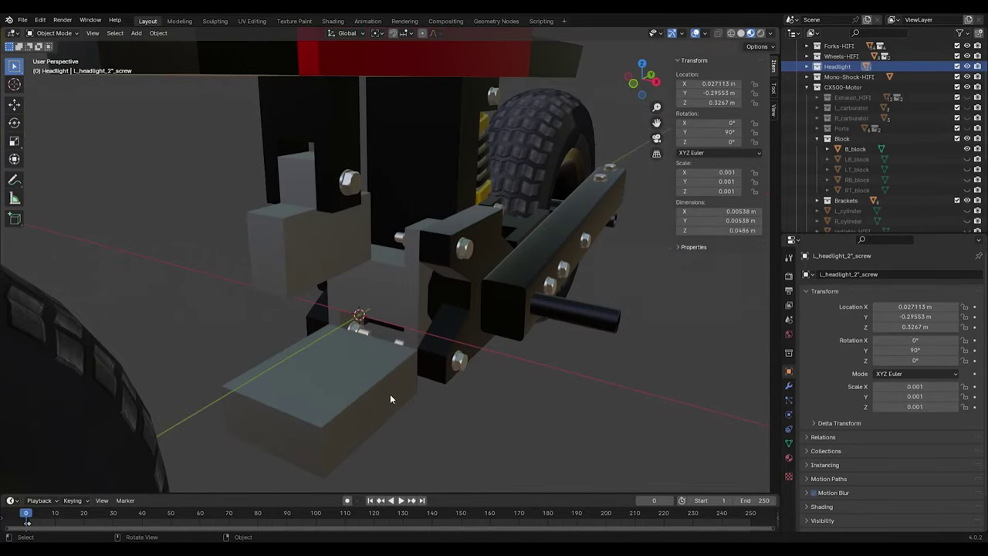
{"action": "left_click", "coordinate": [966, 159]}
{"action": "left_click", "coordinate": [967, 169]}
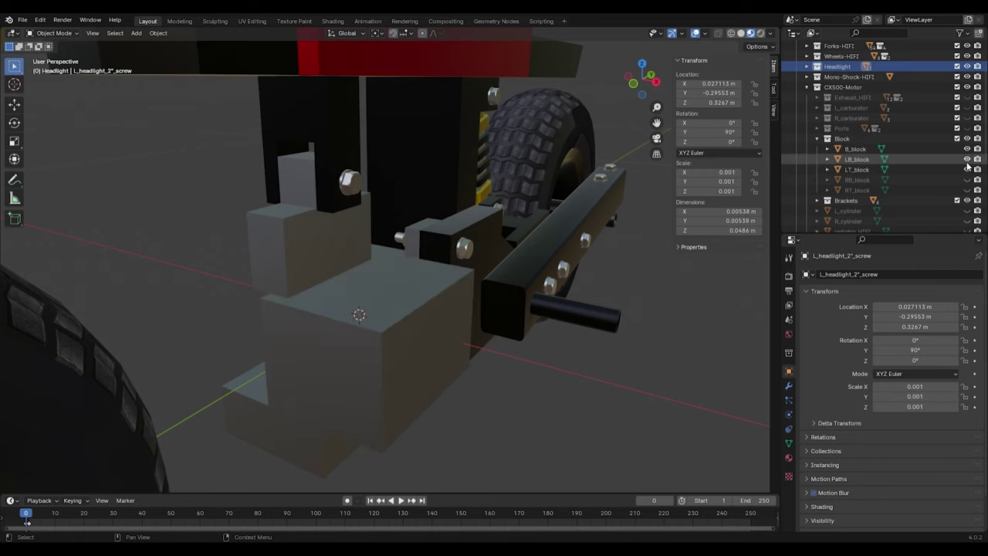
{"action": "left_click", "coordinate": [966, 179]}
{"action": "left_click", "coordinate": [966, 190]}
{"action": "middle_click_drag", "start_coordinate": [401, 293], "coordinate": [313, 307]}
{"action": "middle_click_drag", "start_coordinate": [302, 228], "coordinate": [288, 214]}
{"action": "middle_click_drag", "start_coordinate": [358, 272], "coordinate": [346, 316]}
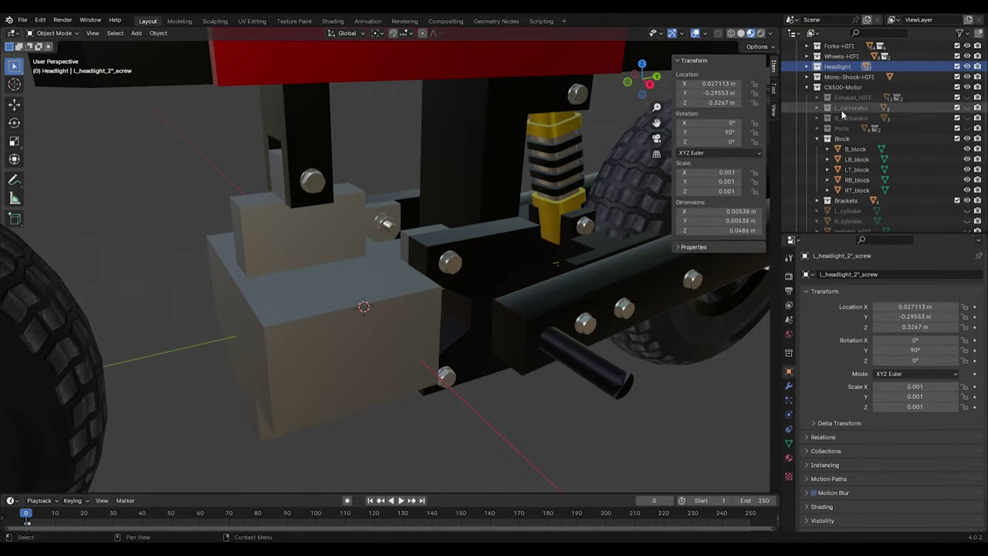
Step: Fold away the Block group and unhide L_cylinder and R_cylinder
{"action": "left_click", "coordinate": [819, 139]}
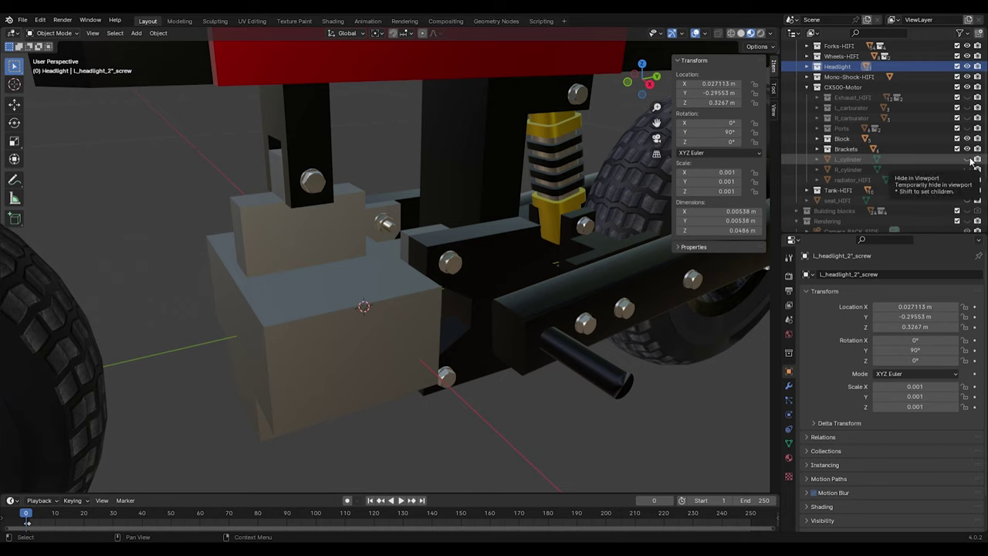
{"action": "left_click", "coordinate": [967, 159]}
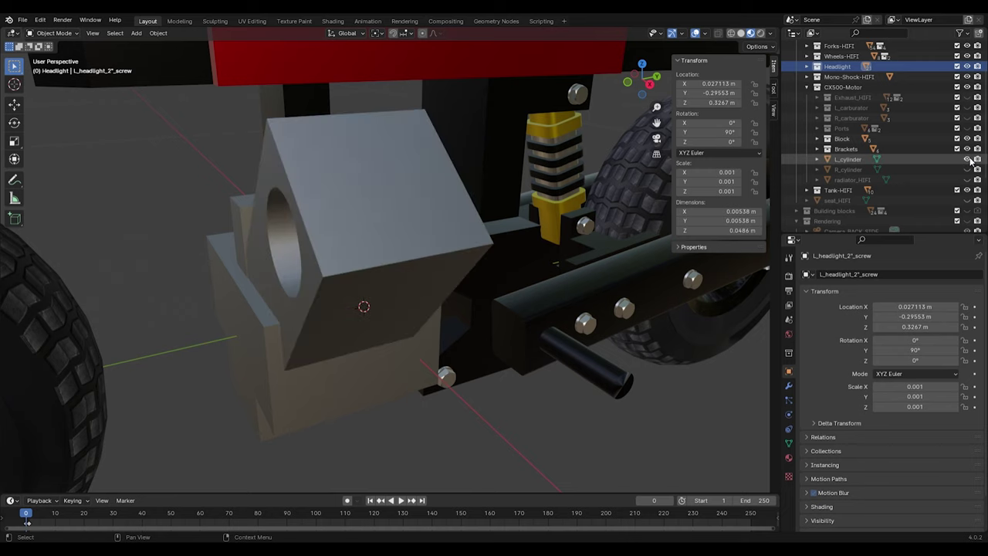
{"action": "left_click", "coordinate": [967, 159]}
{"action": "left_click", "coordinate": [968, 169]}
{"action": "middle_click_drag", "start_coordinate": [364, 324], "coordinate": [443, 271]}
Step: Select L_cylinder and orbit around it, including its port hole, from several angles
{"action": "left_click", "coordinate": [408, 301]}
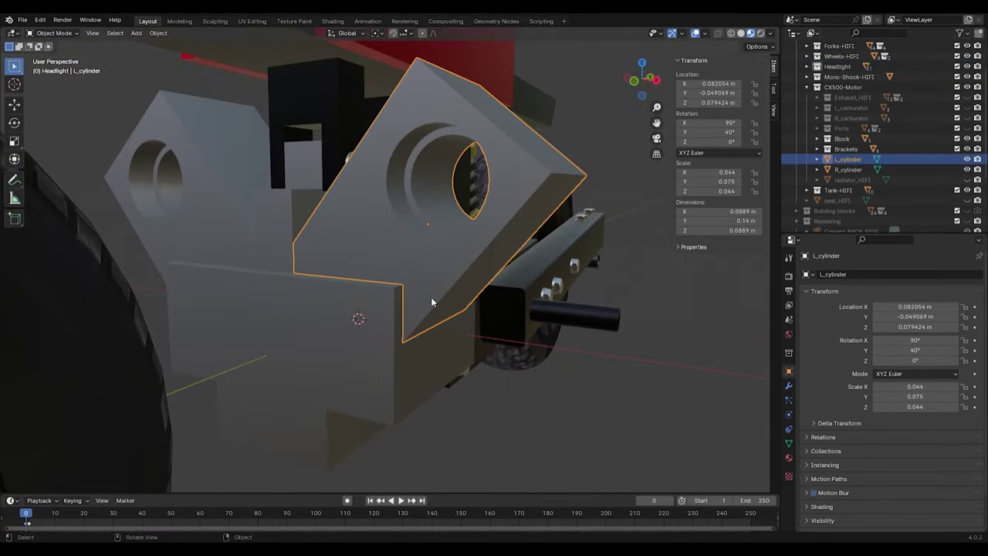
{"action": "middle_click_drag", "start_coordinate": [294, 282], "coordinate": [318, 264]}
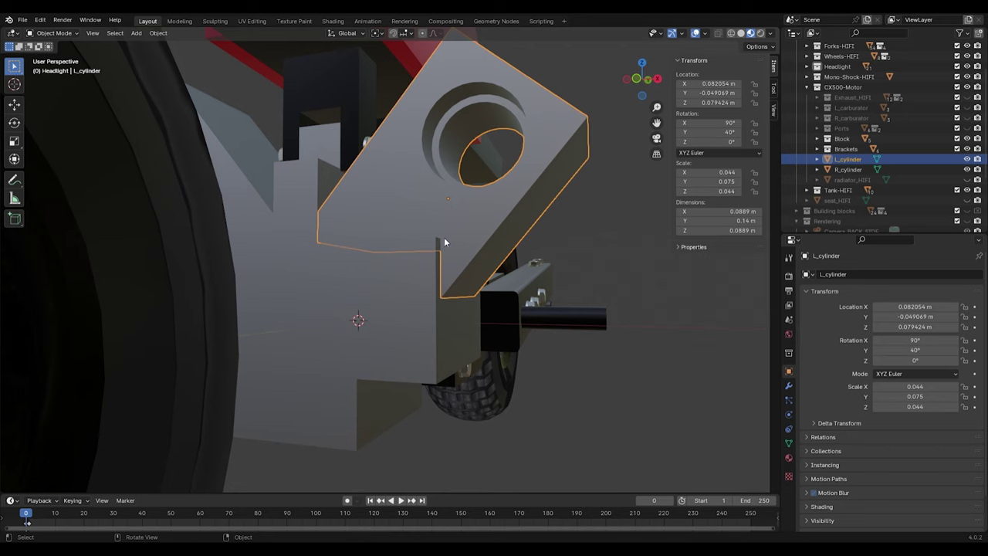
{"action": "middle_click_drag", "start_coordinate": [440, 230], "coordinate": [342, 318]}
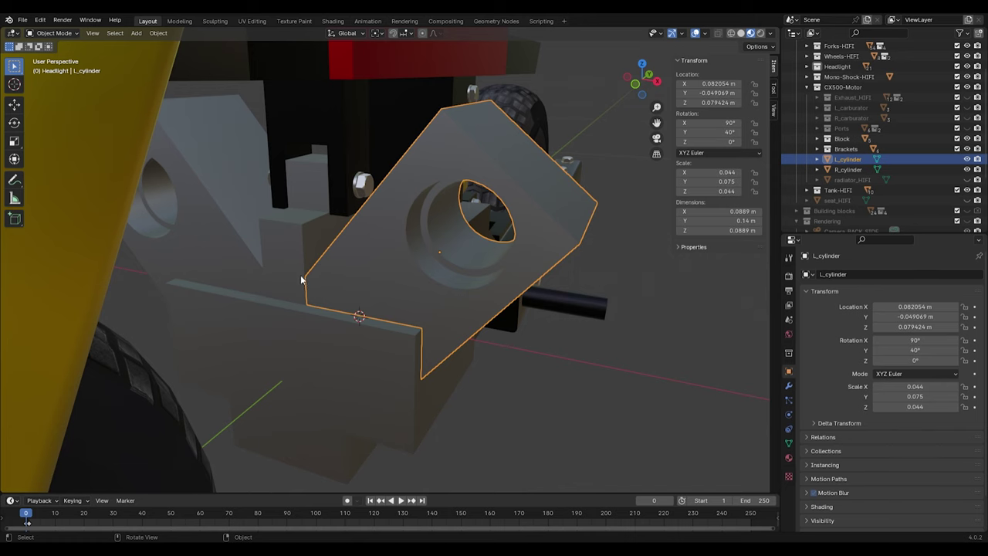
{"action": "middle_click_drag", "start_coordinate": [323, 325], "coordinate": [495, 147]}
{"action": "mouse_move", "coordinate": [463, 287]}
{"action": "middle_mouse_down"}
{"action": "mouse_move", "coordinate": [266, 293]}
{"action": "mouse_move", "coordinate": [335, 317]}
{"action": "mouse_move", "coordinate": [395, 371]}
{"action": "mouse_move", "coordinate": [468, 275]}
{"action": "mouse_move", "coordinate": [457, 290]}
{"action": "middle_mouse_up"}
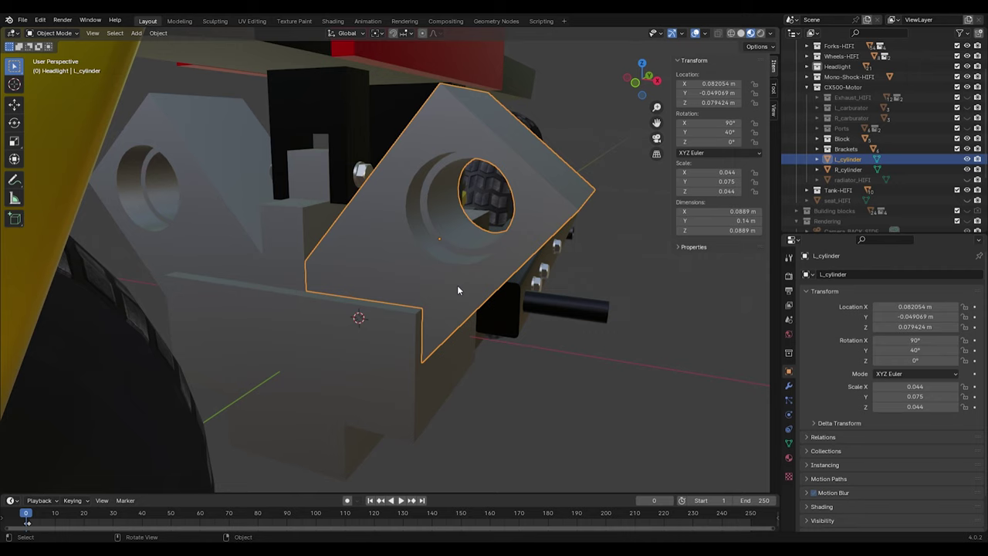
{"action": "middle_click_drag", "start_coordinate": [433, 191], "coordinate": [482, 218]}
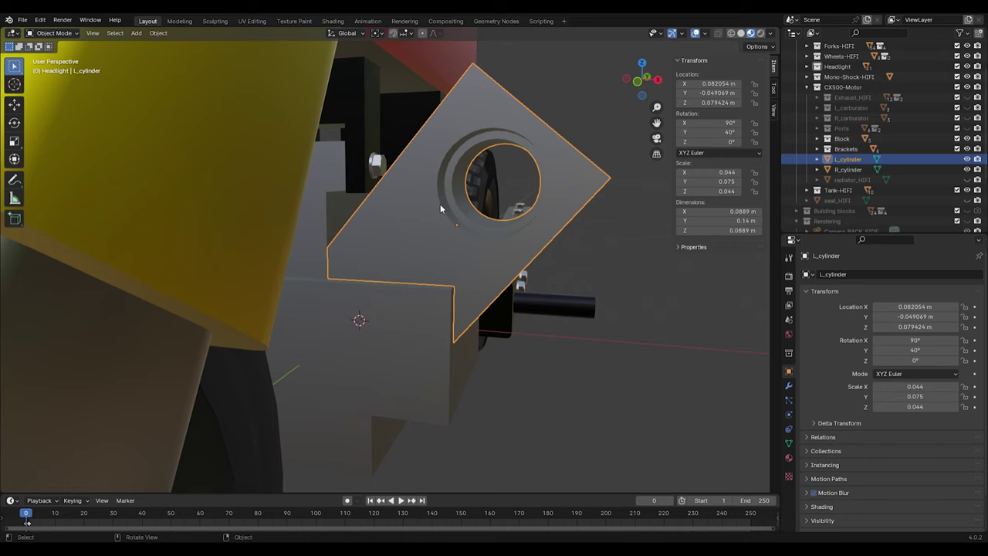
{"action": "middle_click_drag", "start_coordinate": [523, 249], "coordinate": [478, 262]}
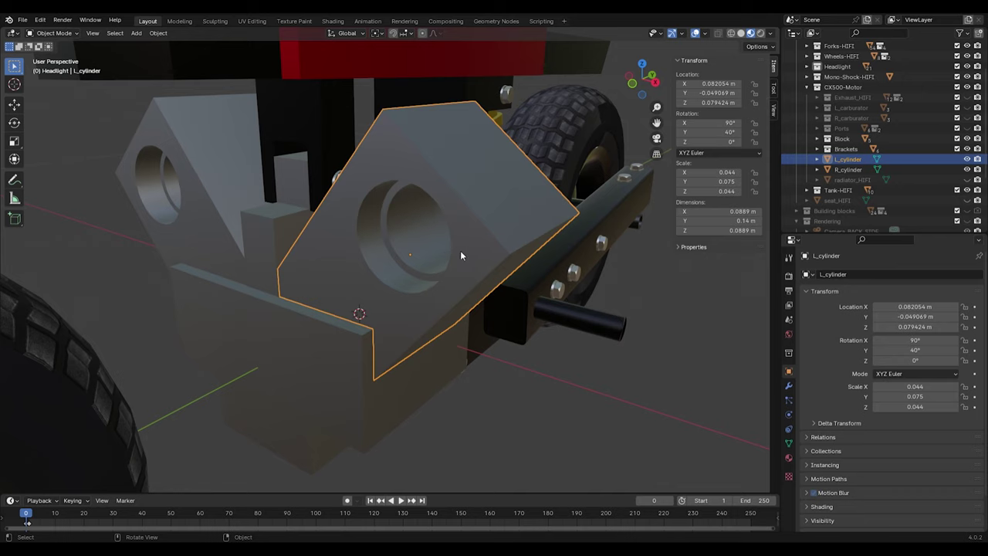
{"action": "middle_click_drag", "start_coordinate": [480, 302], "coordinate": [469, 274]}
{"action": "scroll", "coordinate": [468, 274], "scroll_direction": "down", "scroll_amount": 5}
{"action": "middle_click_drag", "start_coordinate": [342, 324], "coordinate": [401, 254]}
{"action": "scroll", "coordinate": [402, 239], "scroll_direction": "up", "scroll_amount": 6}
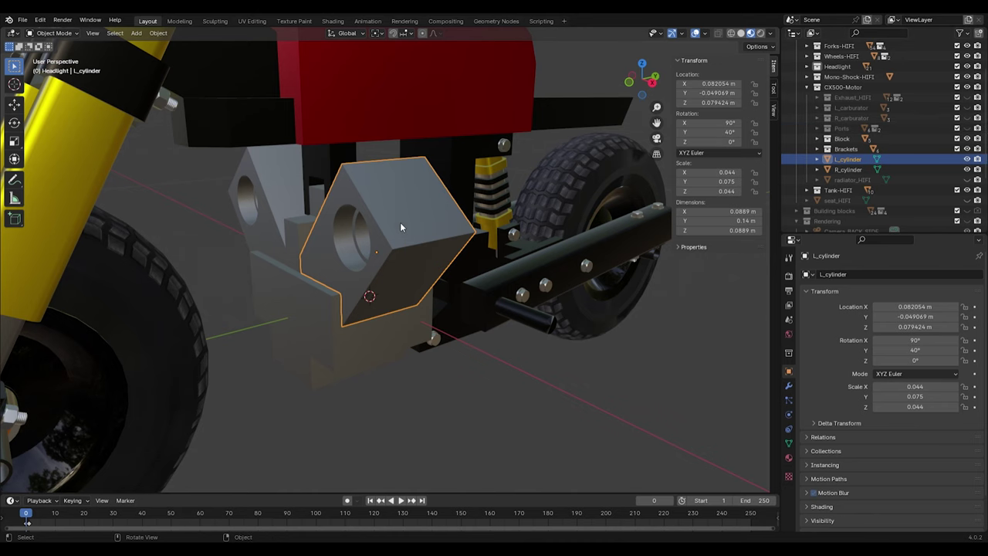
{"action": "middle_click_drag", "start_coordinate": [295, 250], "coordinate": [425, 227]}
{"action": "scroll", "coordinate": [425, 216], "scroll_direction": "up", "scroll_amount": 3}
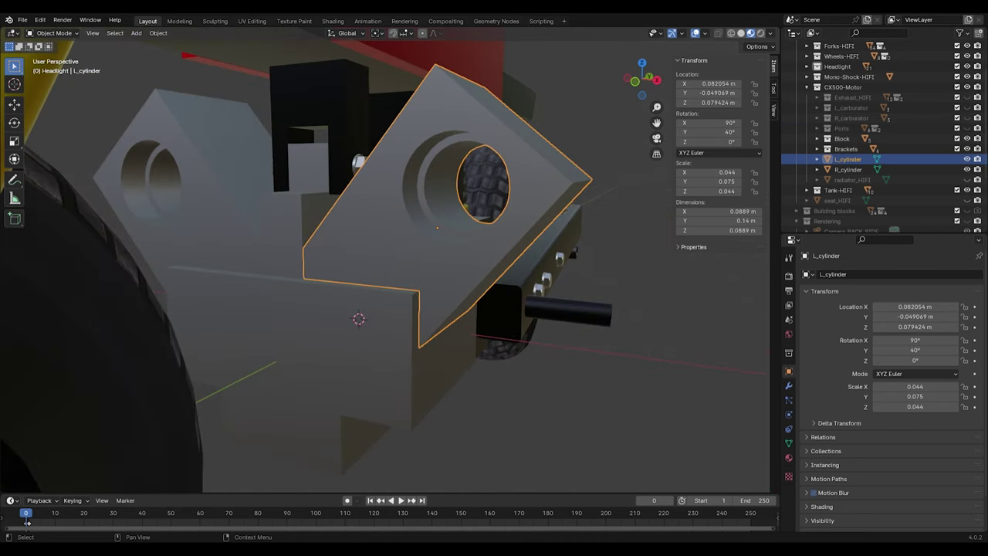
Step: Show the L_ports fittings, hide R_ports, and select the left motor ABS pipe
{"action": "left_click", "coordinate": [819, 131]}
{"action": "left_click", "coordinate": [828, 140]}
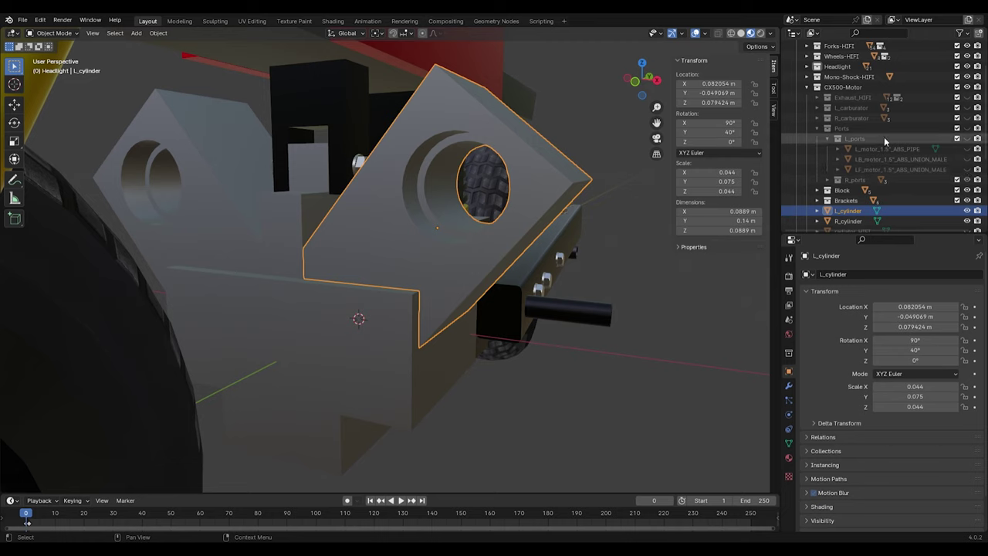
{"action": "left_click", "coordinate": [967, 139]}
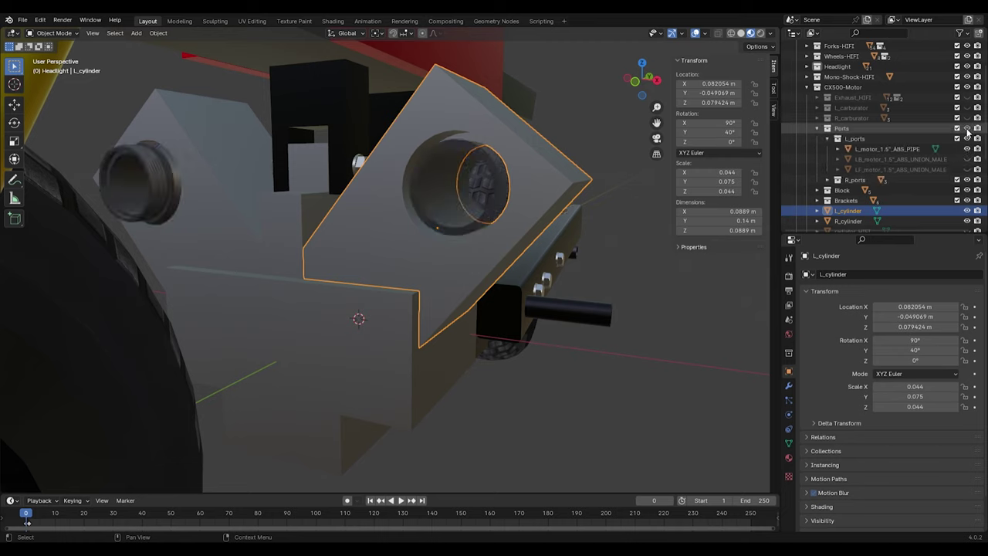
{"action": "left_click", "coordinate": [966, 180]}
{"action": "middle_click_drag", "start_coordinate": [507, 250], "coordinate": [510, 212]}
{"action": "left_click", "coordinate": [474, 147]}
{"action": "middle_click_drag", "start_coordinate": [474, 148], "coordinate": [460, 242]}
Step: Unhide the LB and LF male unions on the left port and inspect the threaded pipe
{"action": "left_click", "coordinate": [966, 159]}
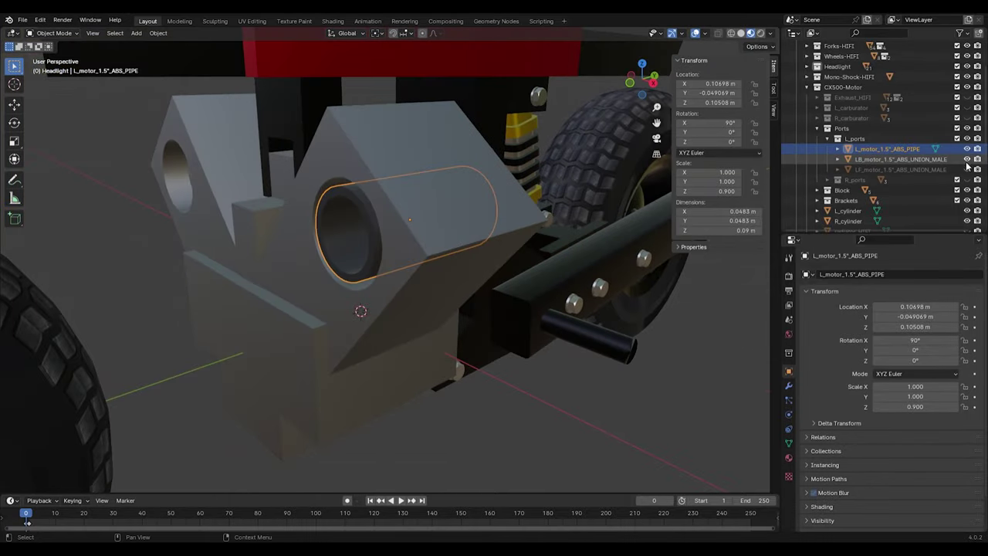
{"action": "left_click", "coordinate": [967, 169]}
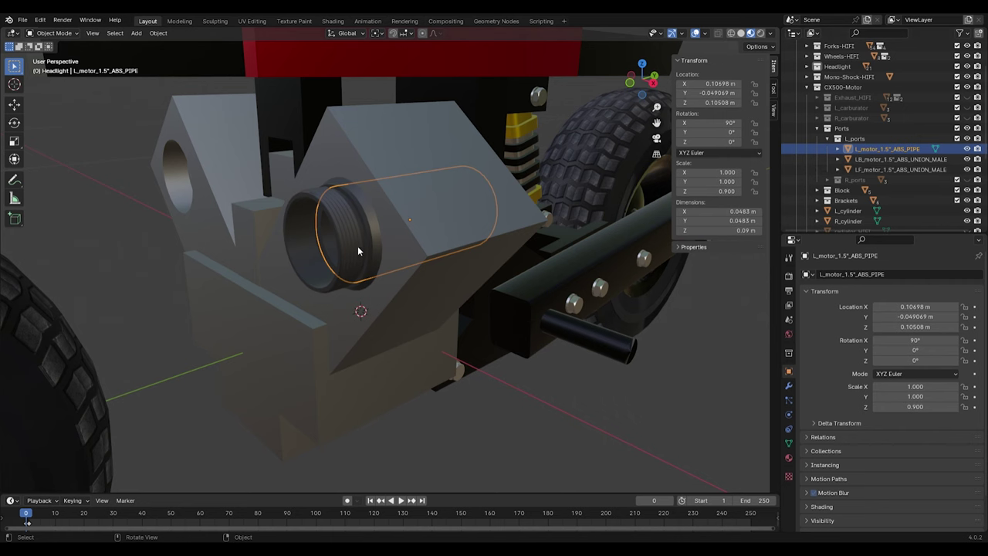
{"action": "middle_click_drag", "start_coordinate": [361, 247], "coordinate": [401, 216]}
{"action": "middle_click_drag", "start_coordinate": [487, 222], "coordinate": [439, 243]}
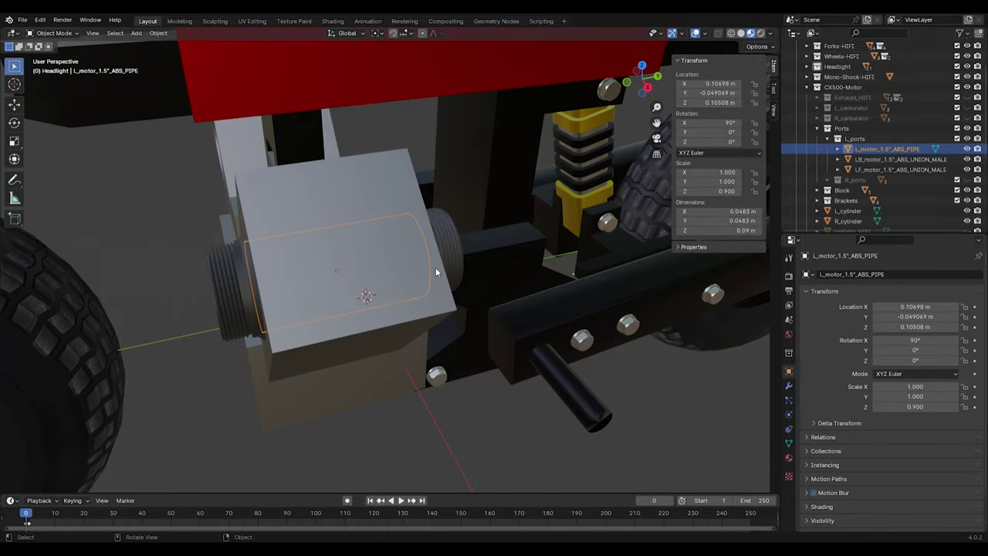
{"action": "middle_click_drag", "start_coordinate": [421, 287], "coordinate": [351, 199]}
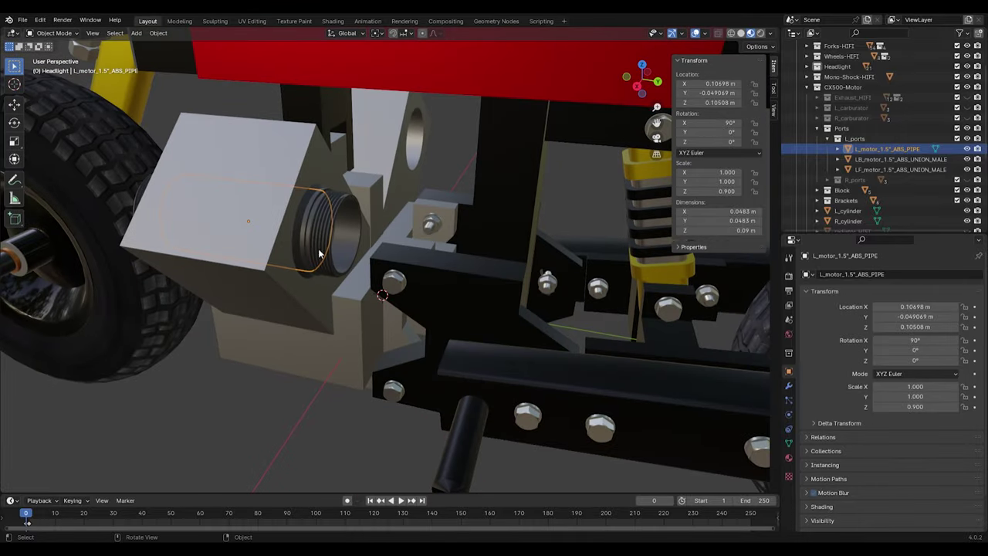
{"action": "middle_click_drag", "start_coordinate": [324, 276], "coordinate": [340, 262]}
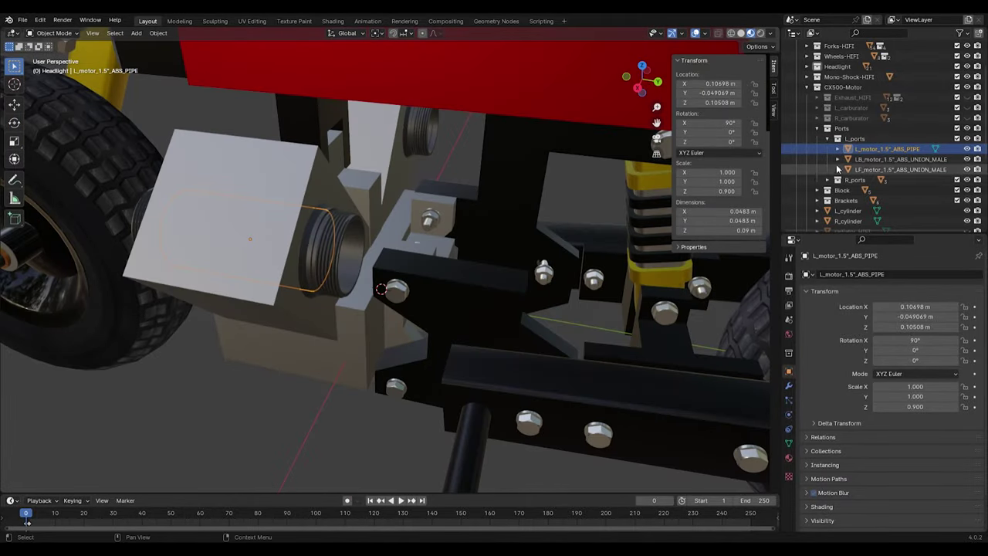
{"action": "left_click", "coordinate": [838, 138]}
{"action": "middle_click_drag", "start_coordinate": [617, 208], "coordinate": [416, 219]}
Step: List the L_carburator and R_carburator parts and orbit to a front view of the engine pipe
{"action": "left_click", "coordinate": [817, 128]}
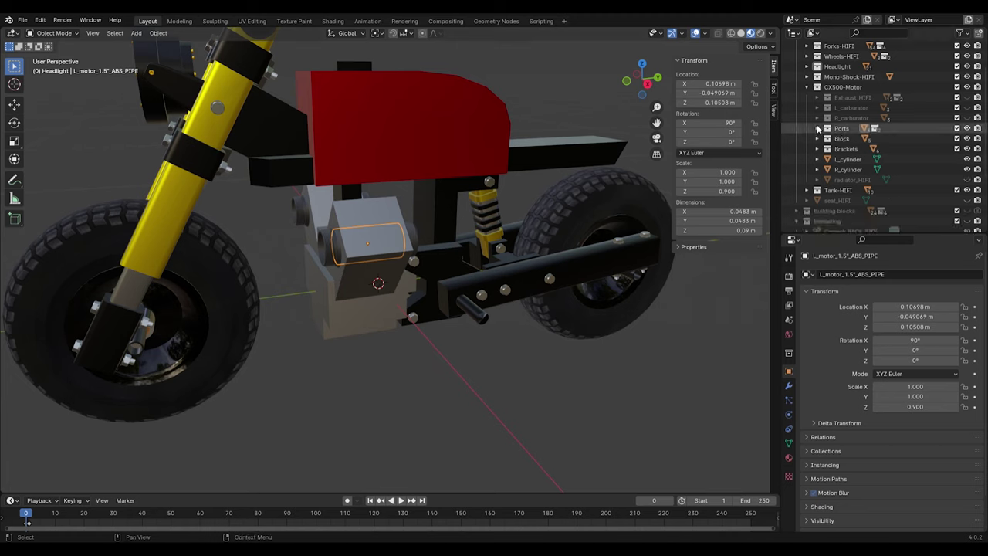
{"action": "left_click", "coordinate": [817, 108]}
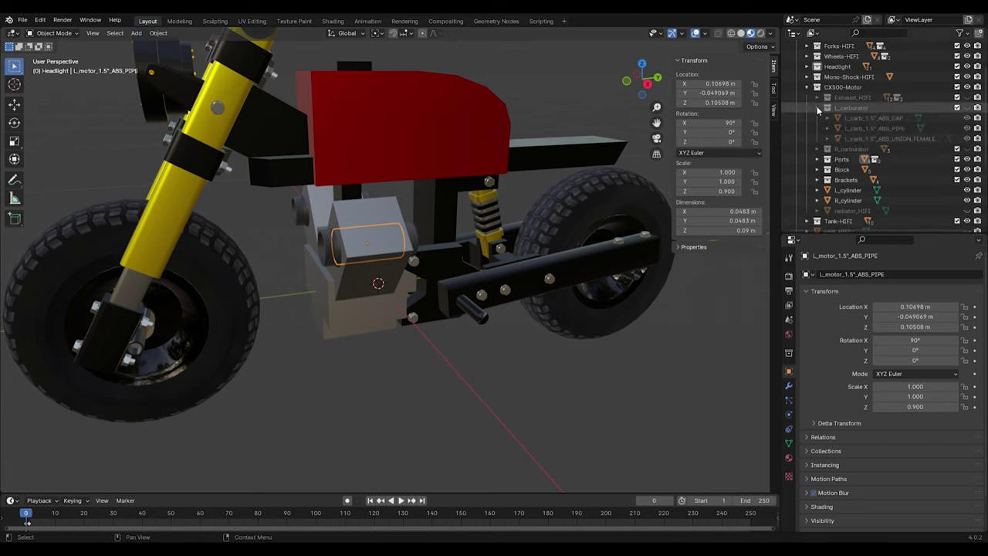
{"action": "left_click", "coordinate": [820, 149]}
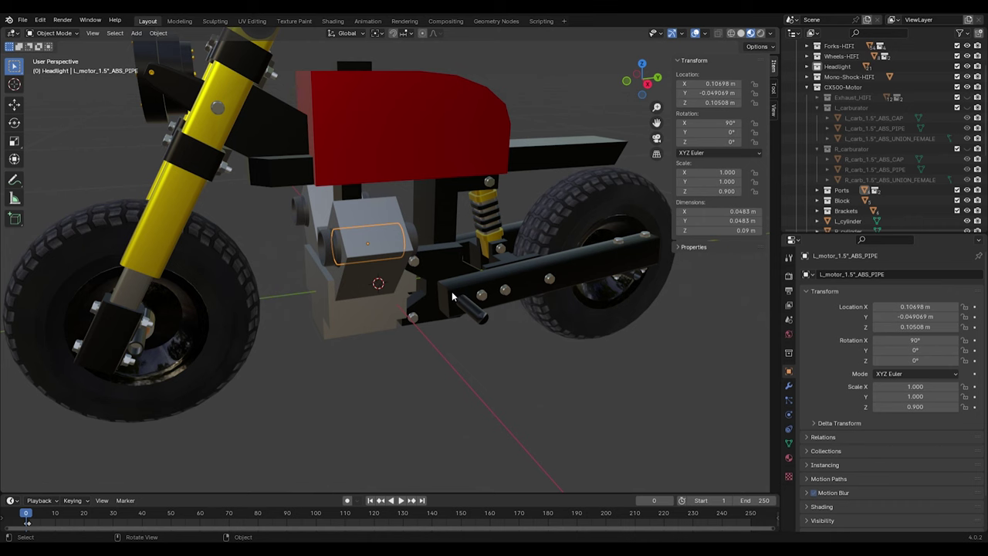
{"action": "middle_click_drag", "start_coordinate": [453, 322], "coordinate": [374, 248]}
{"action": "scroll", "coordinate": [484, 257], "scroll_direction": "up", "scroll_amount": 6}
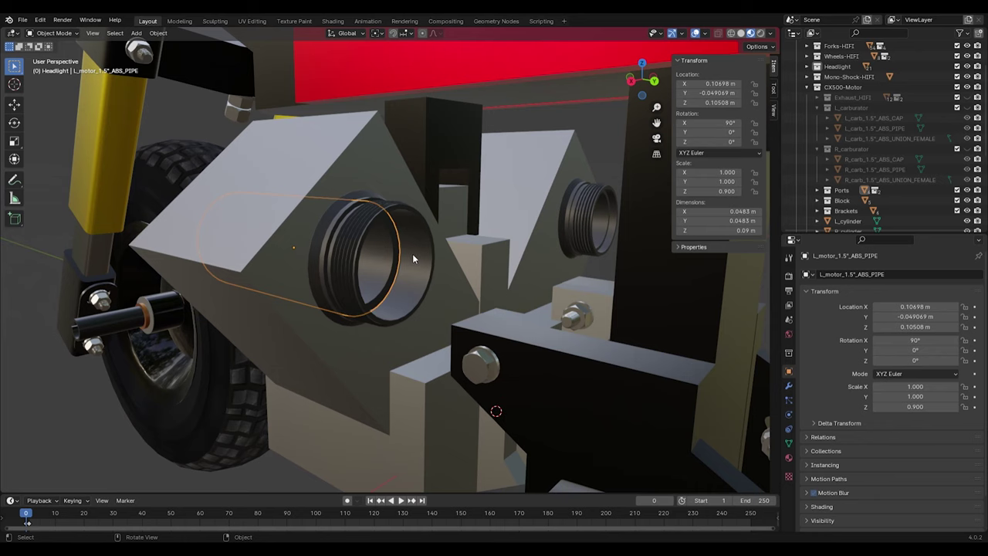
{"action": "left_click", "coordinate": [391, 219]}
{"action": "scroll", "coordinate": [464, 319], "scroll_direction": "down", "scroll_amount": 4}
{"action": "middle_click_drag", "start_coordinate": [421, 377], "coordinate": [497, 396]}
{"action": "middle_click_drag", "start_coordinate": [519, 362], "coordinate": [364, 297]}
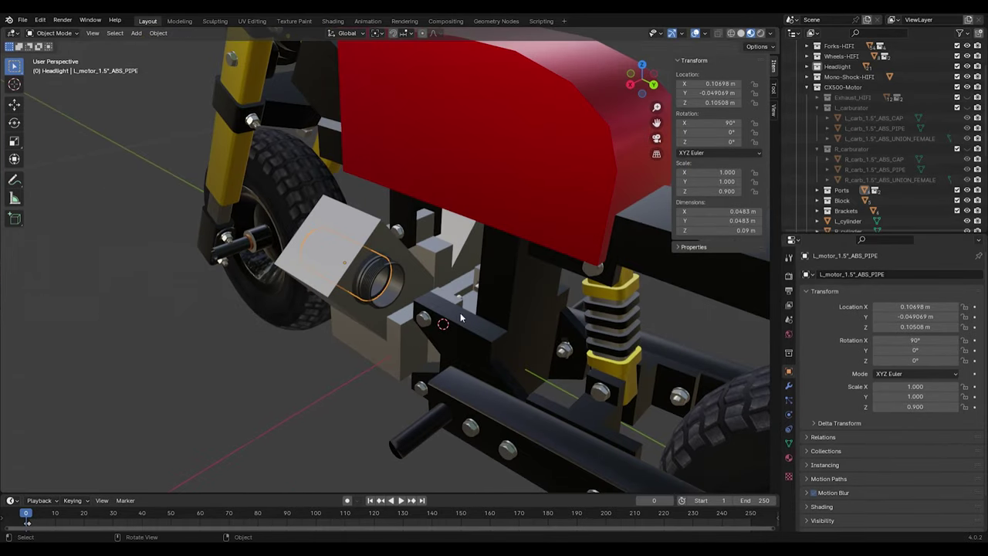
{"action": "scroll", "coordinate": [419, 338], "scroll_direction": "up", "scroll_amount": 2}
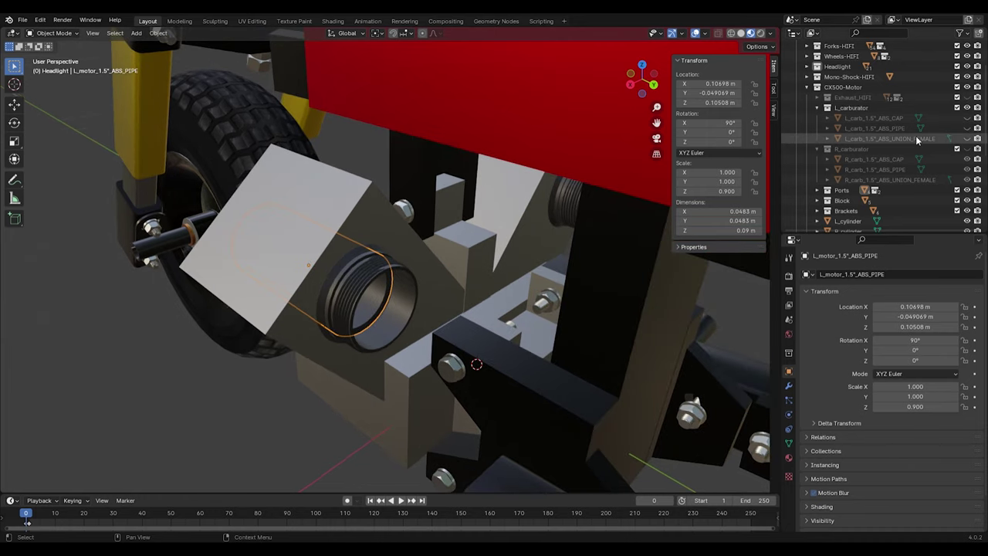
Step: Show the left carburettor's female union, ABS pipe and cap, then re-enable R_carburator
{"action": "left_click", "coordinate": [966, 138]}
{"action": "left_click", "coordinate": [967, 138]}
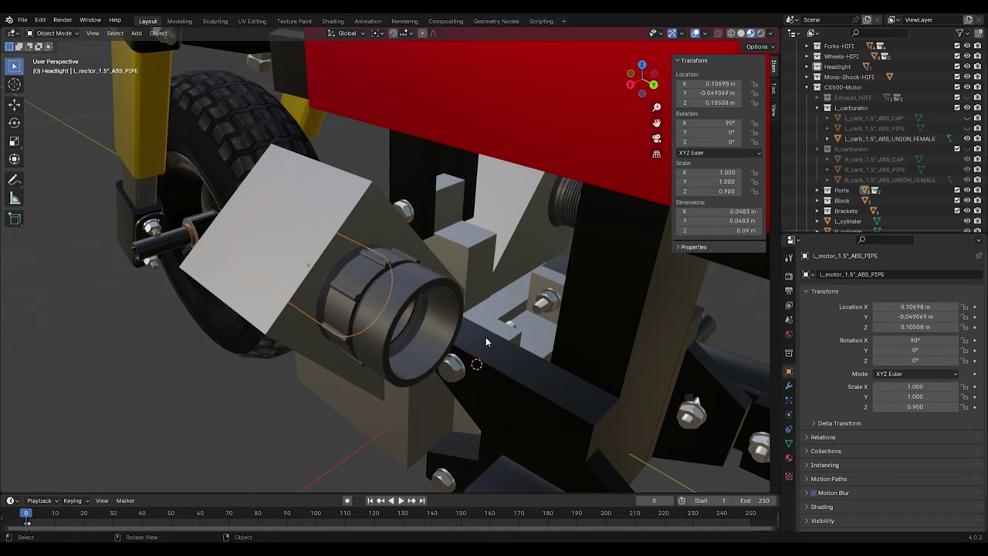
{"action": "middle_click_drag", "start_coordinate": [365, 358], "coordinate": [384, 342]}
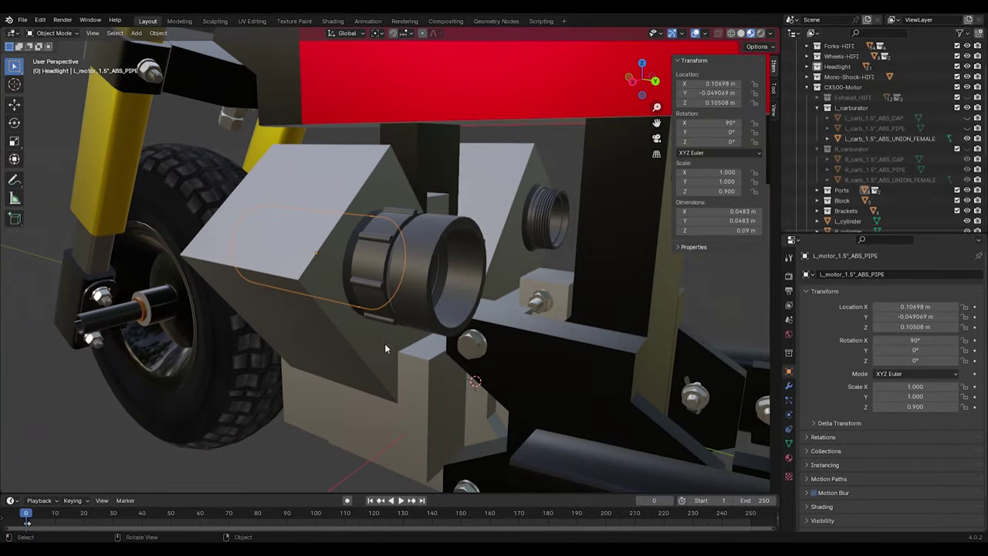
{"action": "left_click", "coordinate": [967, 128]}
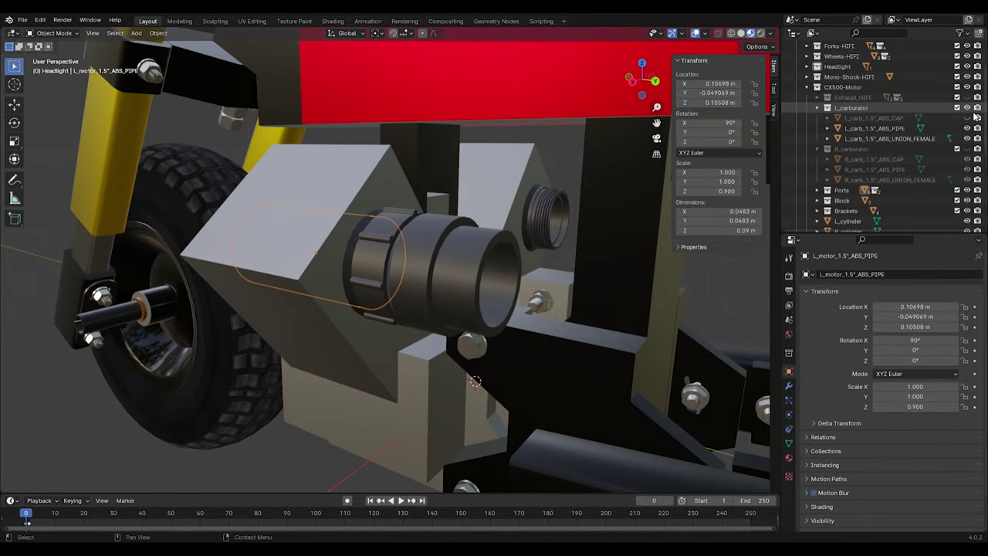
{"action": "left_click", "coordinate": [967, 118]}
{"action": "middle_click_drag", "start_coordinate": [423, 356], "coordinate": [461, 350]}
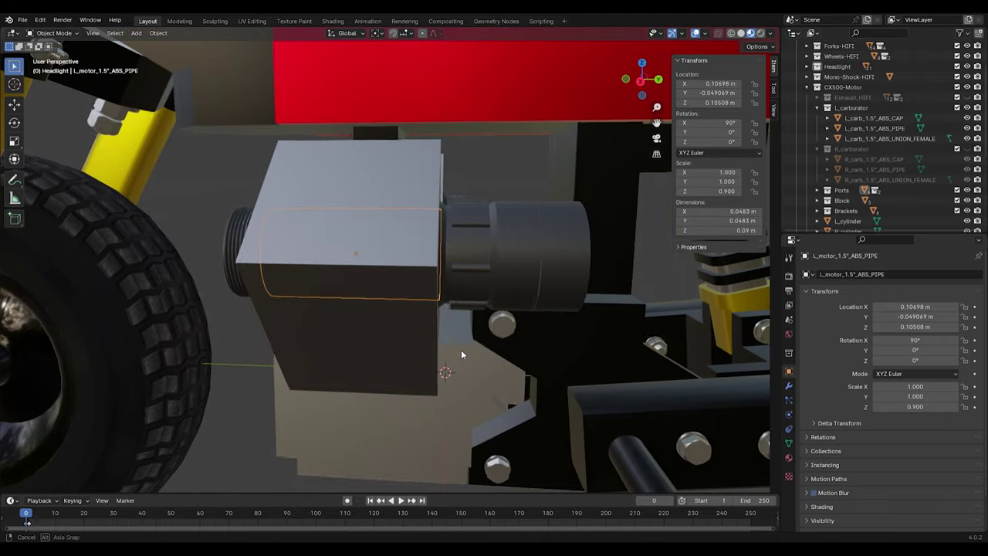
{"action": "middle_click_drag", "start_coordinate": [582, 332], "coordinate": [522, 321]}
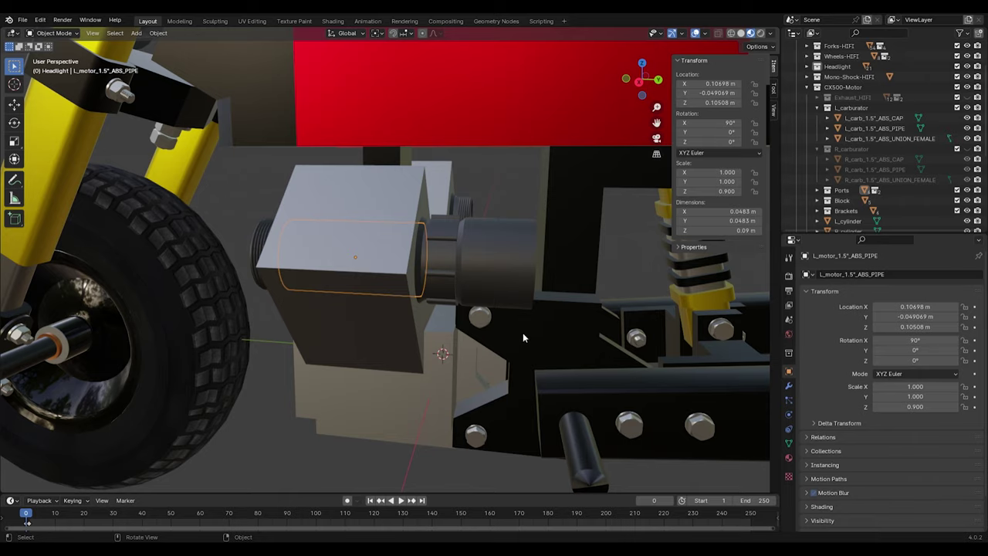
{"action": "middle_click_drag", "start_coordinate": [520, 348], "coordinate": [467, 362]}
{"action": "left_click", "coordinate": [817, 107]}
{"action": "left_click", "coordinate": [957, 117]}
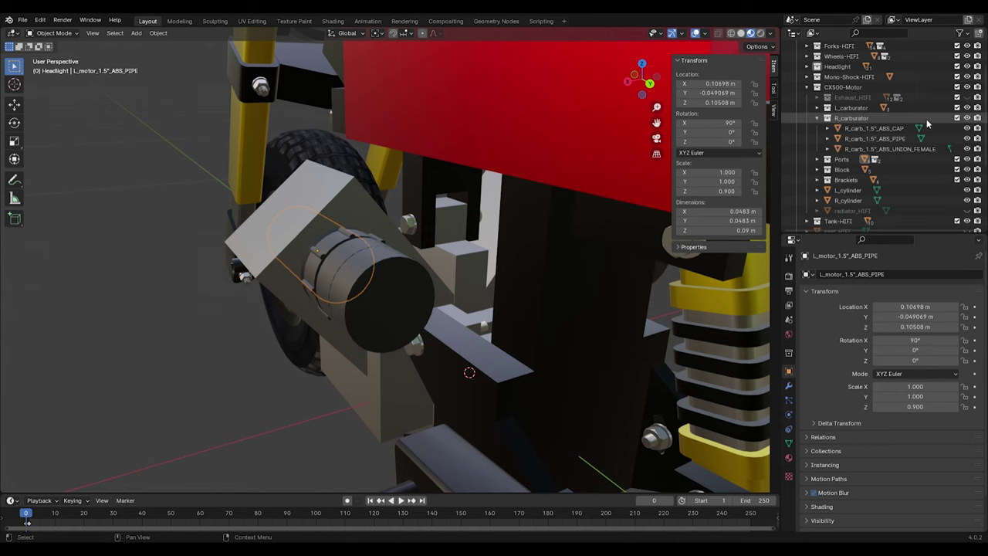
Step: Make the L_exhaust collection visible along with its union fitting
{"action": "left_click", "coordinate": [818, 118]}
{"action": "scroll", "coordinate": [463, 324], "scroll_direction": "down", "scroll_amount": 8}
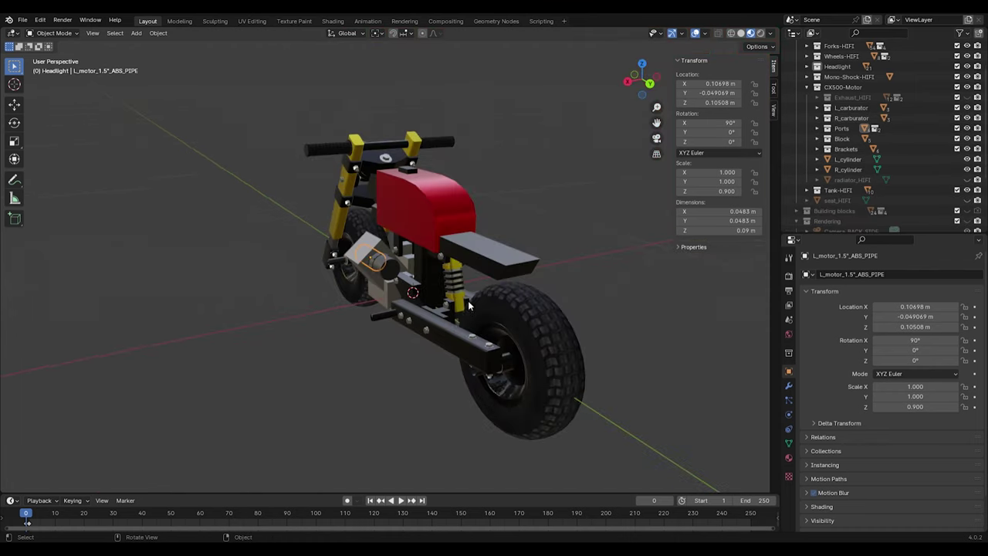
{"action": "middle_click_drag", "start_coordinate": [462, 324], "coordinate": [538, 308]}
{"action": "scroll", "coordinate": [367, 246], "scroll_direction": "up", "scroll_amount": 4}
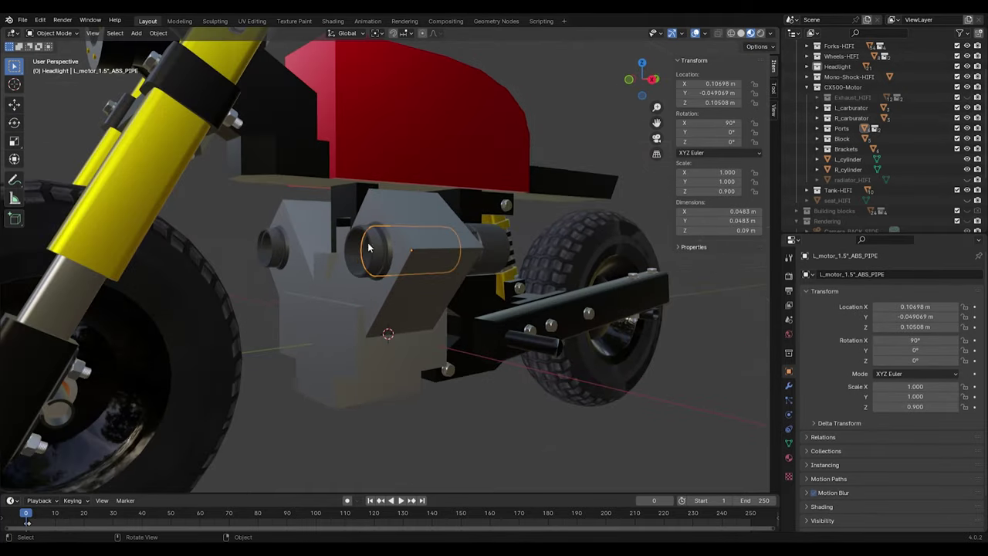
{"action": "left_click", "coordinate": [817, 98]}
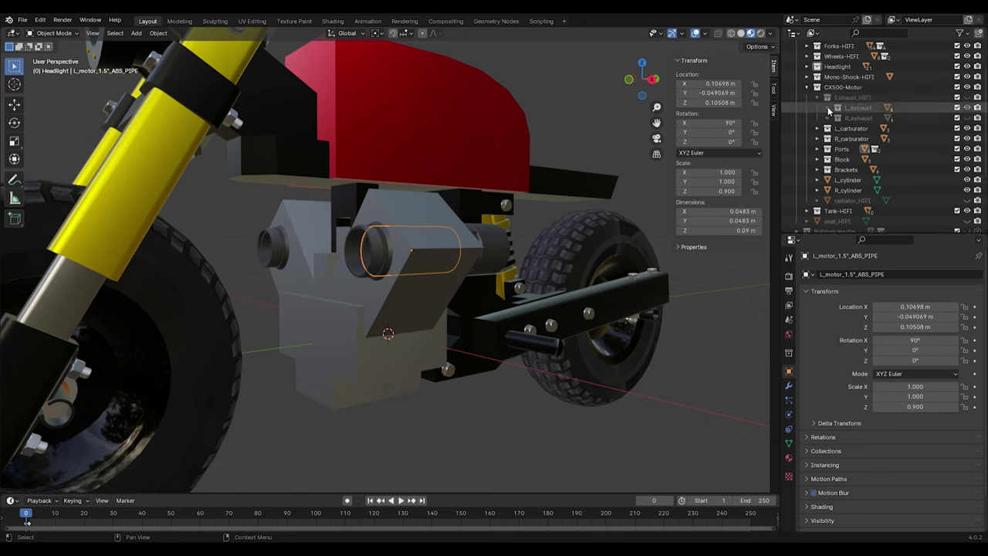
{"action": "left_click", "coordinate": [828, 108]}
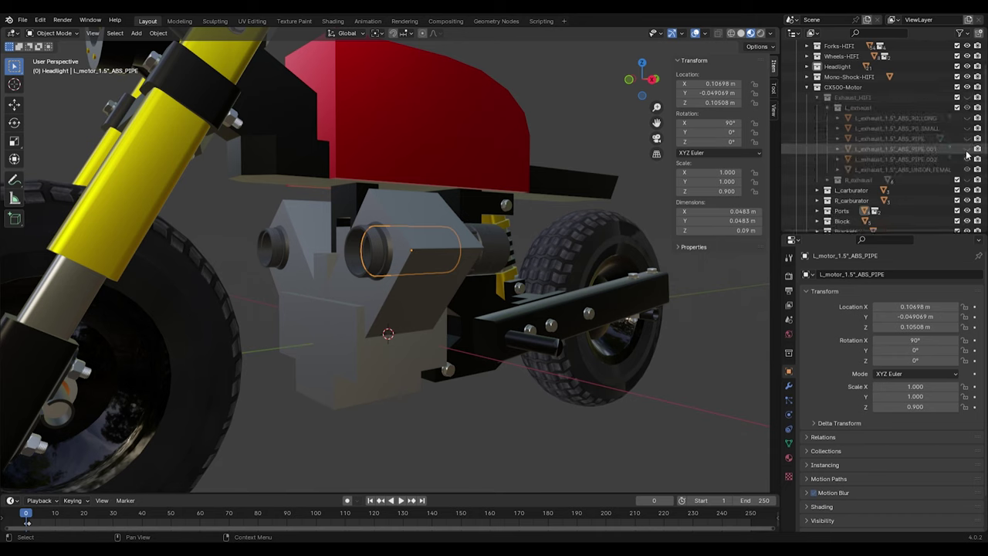
{"action": "left_click", "coordinate": [966, 98]}
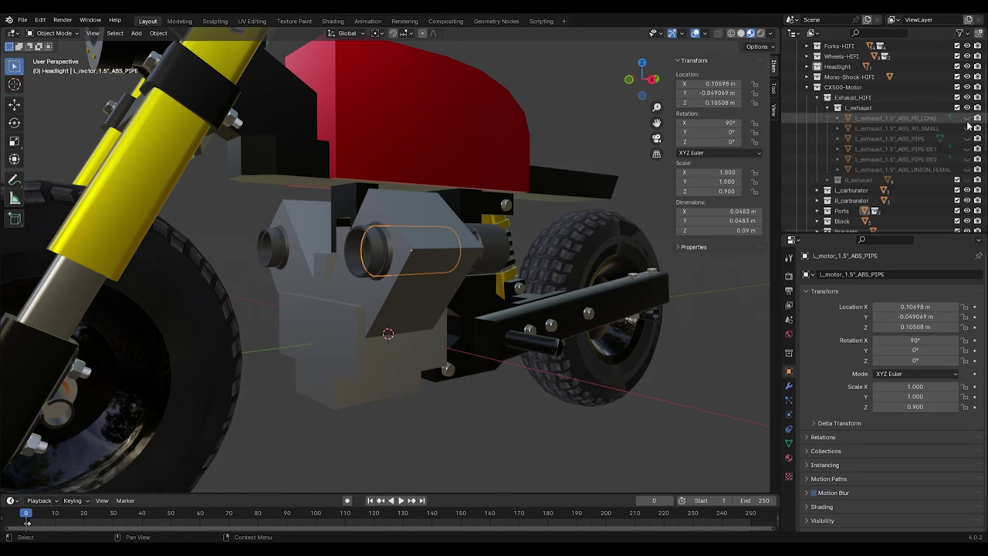
{"action": "left_click", "coordinate": [967, 169]}
{"action": "middle_click_drag", "start_coordinate": [399, 275], "coordinate": [456, 285]}
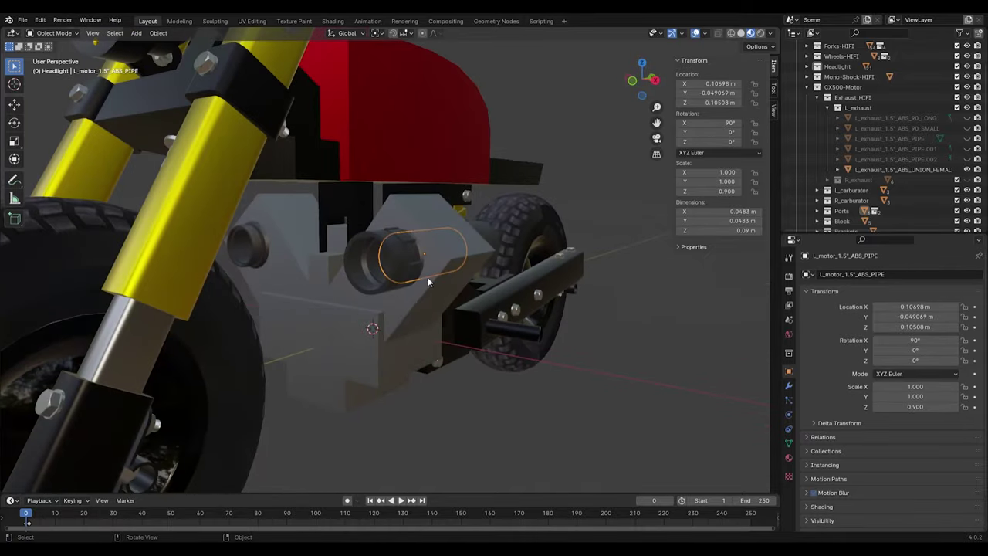
Step: Show the straight pipe, small 90° elbow, vertical pipe, long 90° elbow and horizontal pipe
{"action": "left_click", "coordinate": [967, 138]}
{"action": "middle_click_drag", "start_coordinate": [455, 343], "coordinate": [472, 363]}
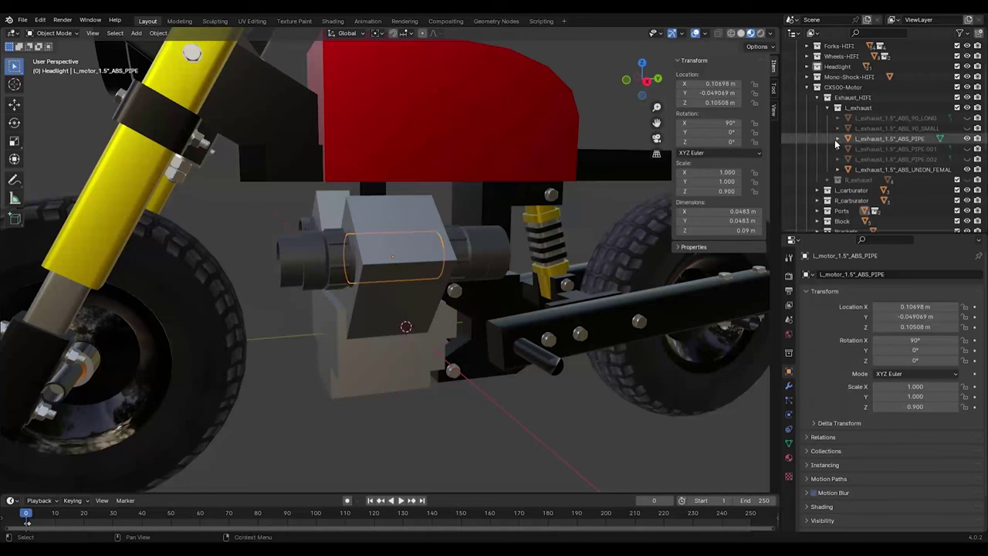
{"action": "left_click", "coordinate": [967, 129]}
{"action": "middle_click_drag", "start_coordinate": [400, 345], "coordinate": [432, 320]}
{"action": "left_click", "coordinate": [967, 149]}
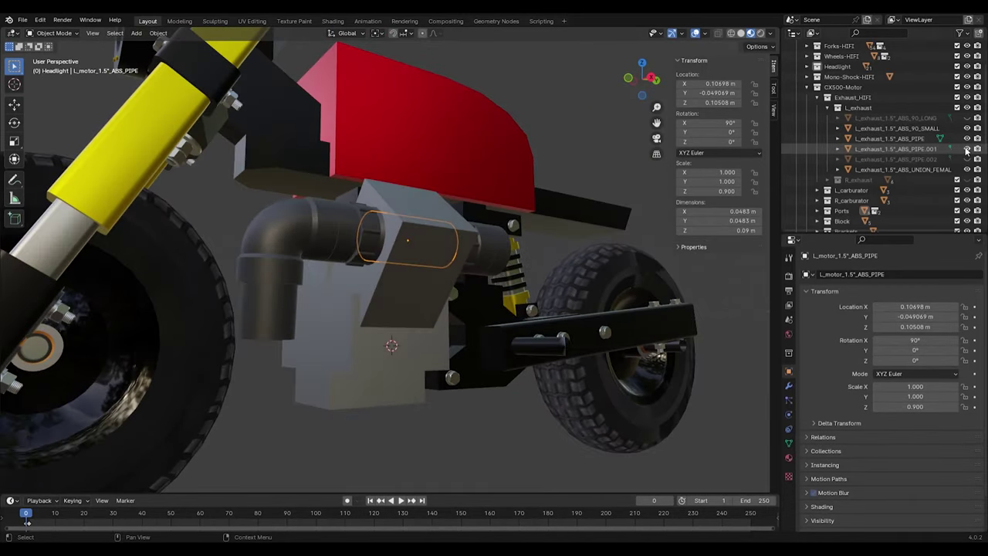
{"action": "left_click", "coordinate": [967, 118]}
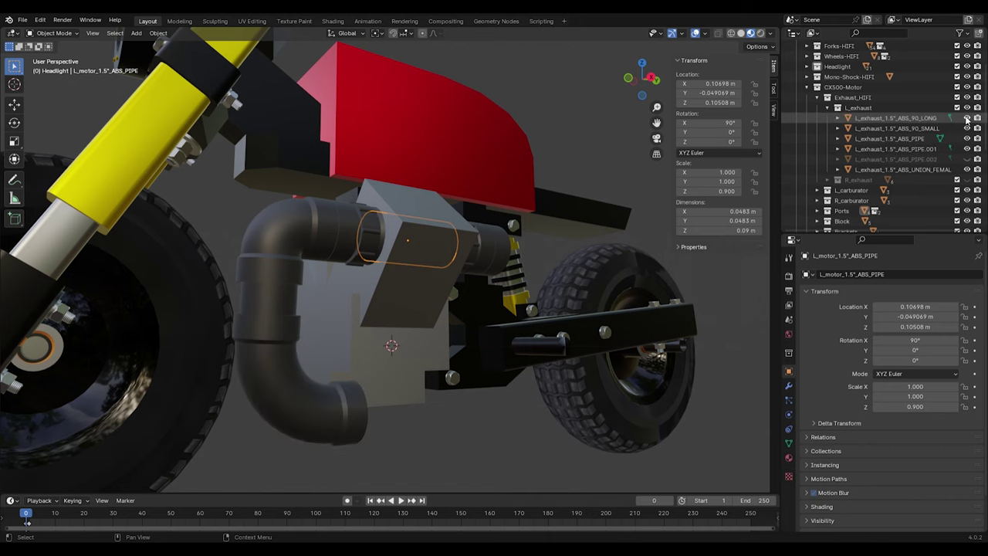
{"action": "left_click", "coordinate": [967, 159]}
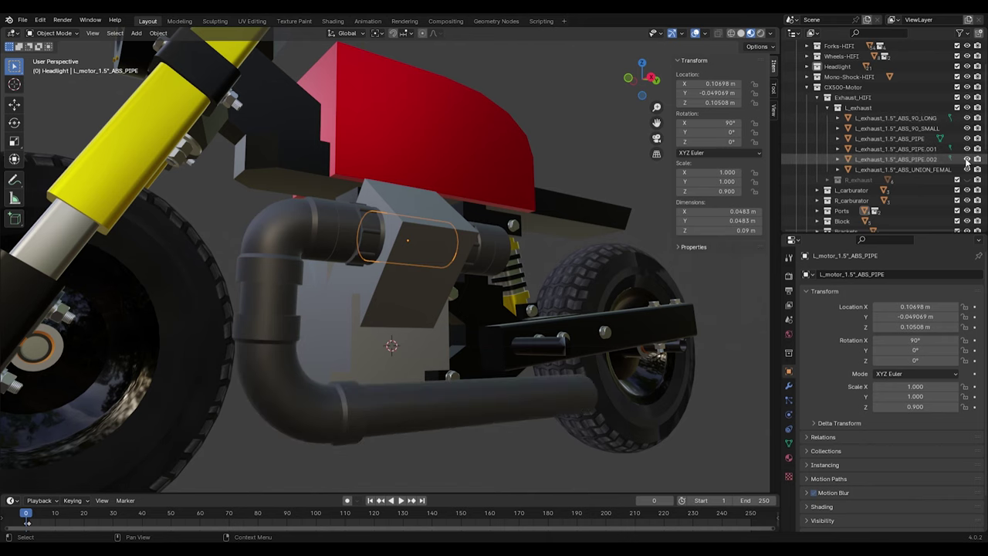
Step: Check the exhaust routing from the Back and Right views, then return to perspective
{"action": "middle_click_drag", "start_coordinate": [656, 373], "coordinate": [676, 362]}
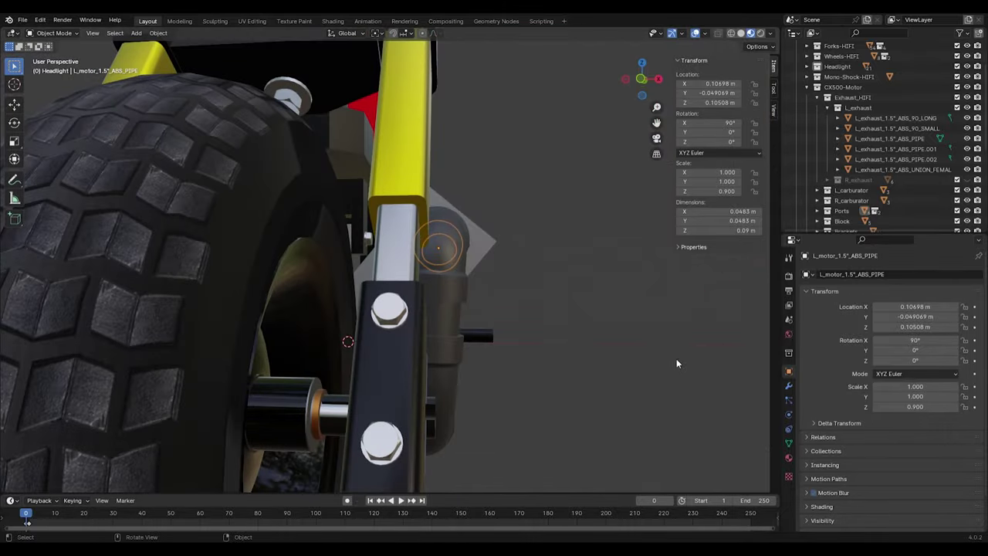
{"action": "left_click", "coordinate": [642, 79]}
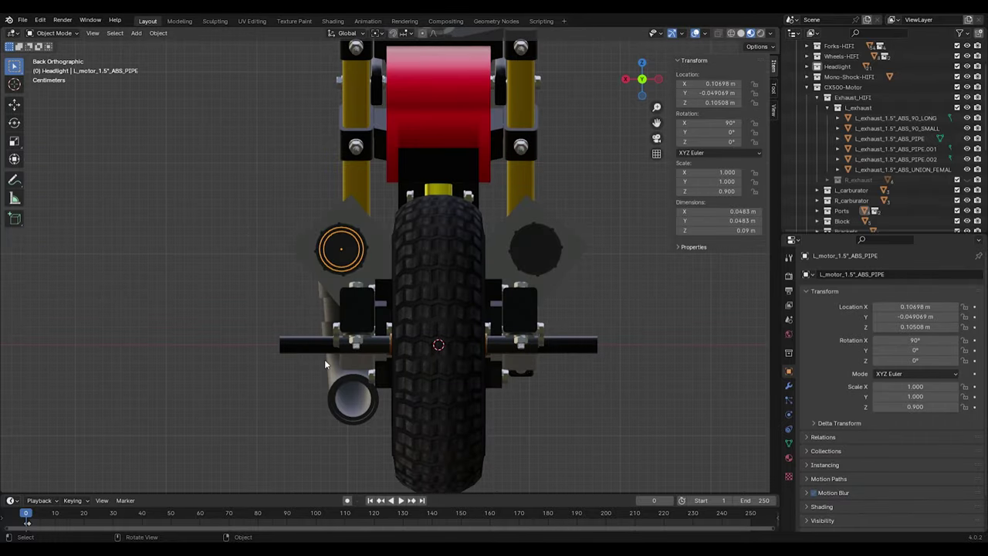
{"action": "left_click", "coordinate": [625, 81]}
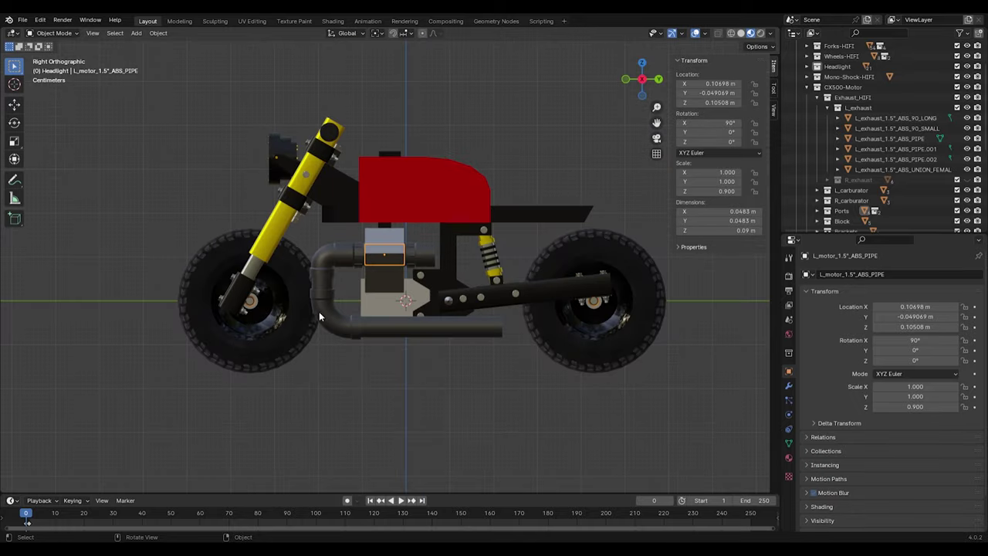
{"action": "middle_click_drag", "start_coordinate": [318, 311], "coordinate": [362, 351]}
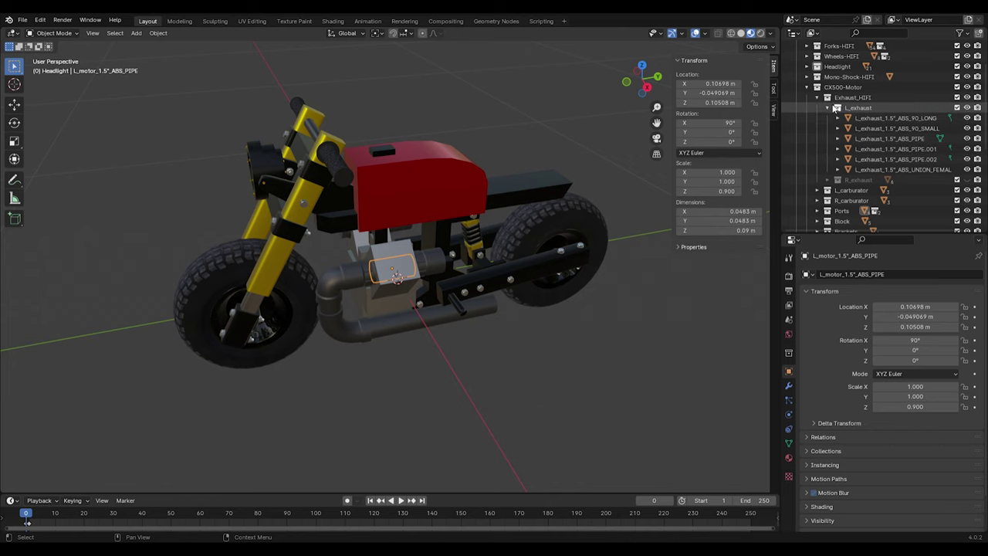
Step: Make the right exhaust visible and orbit to face the front of the bike
{"action": "left_click", "coordinate": [827, 108]}
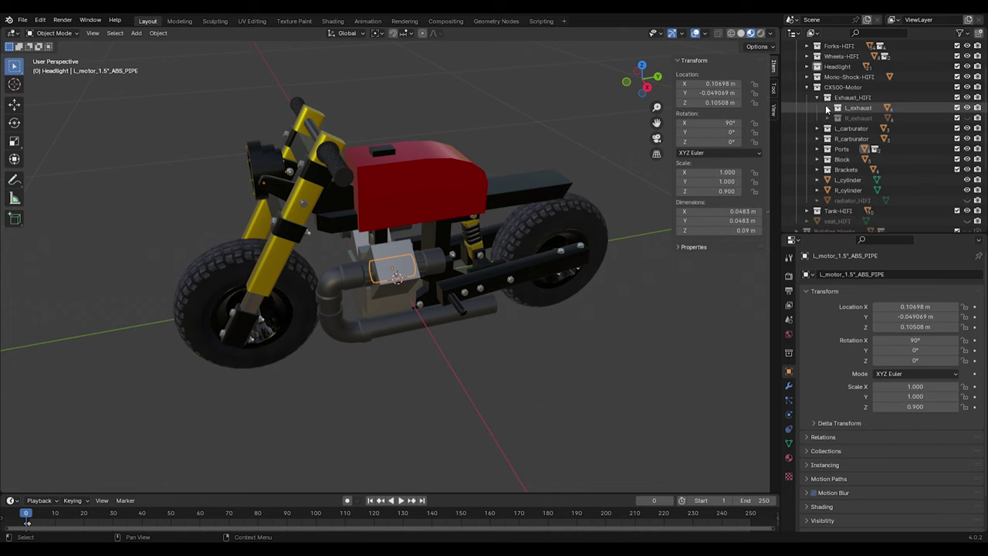
{"action": "left_click", "coordinate": [967, 118]}
{"action": "middle_click_drag", "start_coordinate": [418, 319], "coordinate": [316, 294]}
{"action": "scroll", "coordinate": [364, 249], "scroll_direction": "up", "scroll_amount": 4}
{"action": "middle_click_drag", "start_coordinate": [459, 376], "coordinate": [379, 278]}
Step: Select the front tire, fork and axle nut, with the fork axle bolt active
{"action": "left_click", "coordinate": [393, 308]}
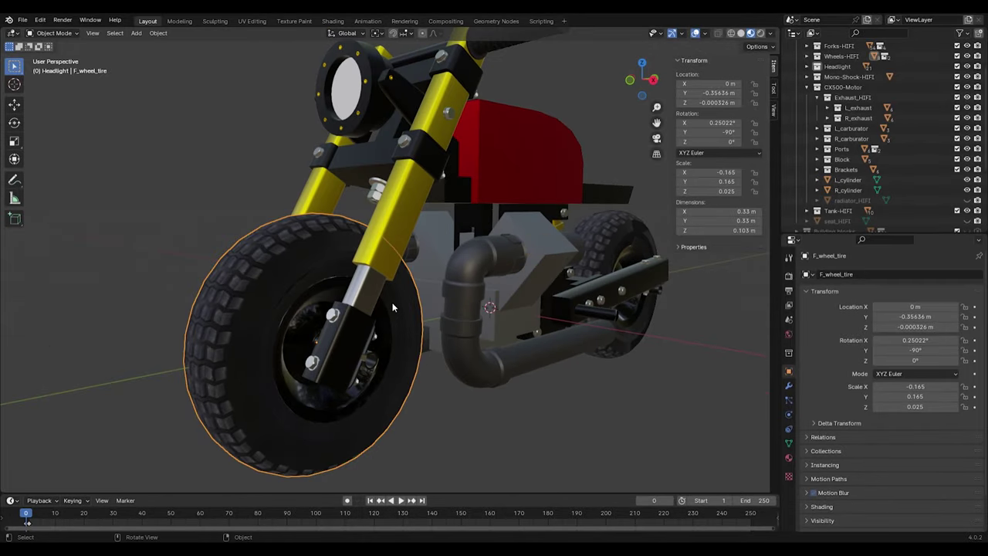
{"action": "left_click", "coordinate": [385, 254], "text": "shift"}
{"action": "middle_click_drag", "start_coordinate": [324, 187], "coordinate": [407, 195]}
{"action": "left_click", "coordinate": [403, 207], "text": "shift"}
{"action": "left_click", "coordinate": [404, 210], "text": "shift"}
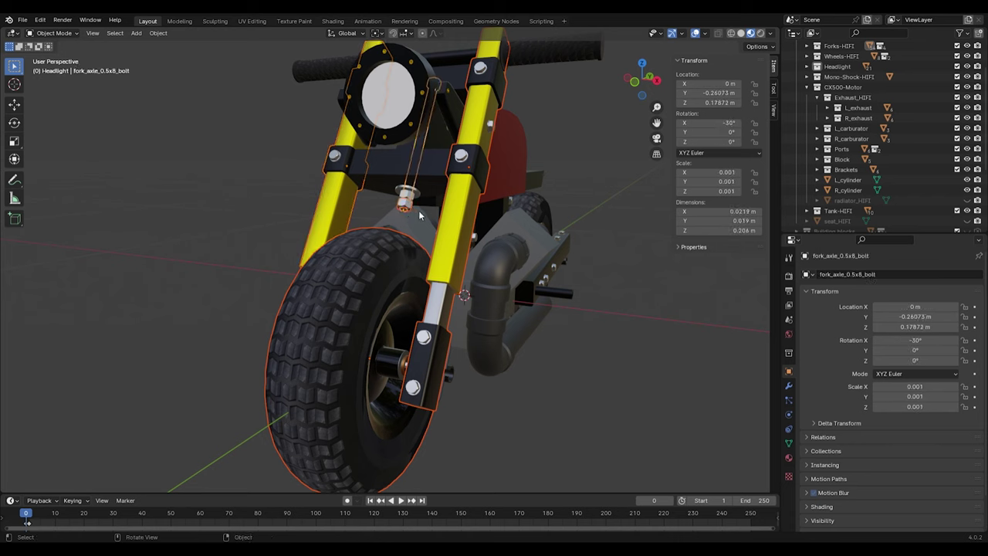
Step: Set up the Rotate tool with Normal orientation and the active bolt as pivot
{"action": "left_click", "coordinate": [14, 122]}
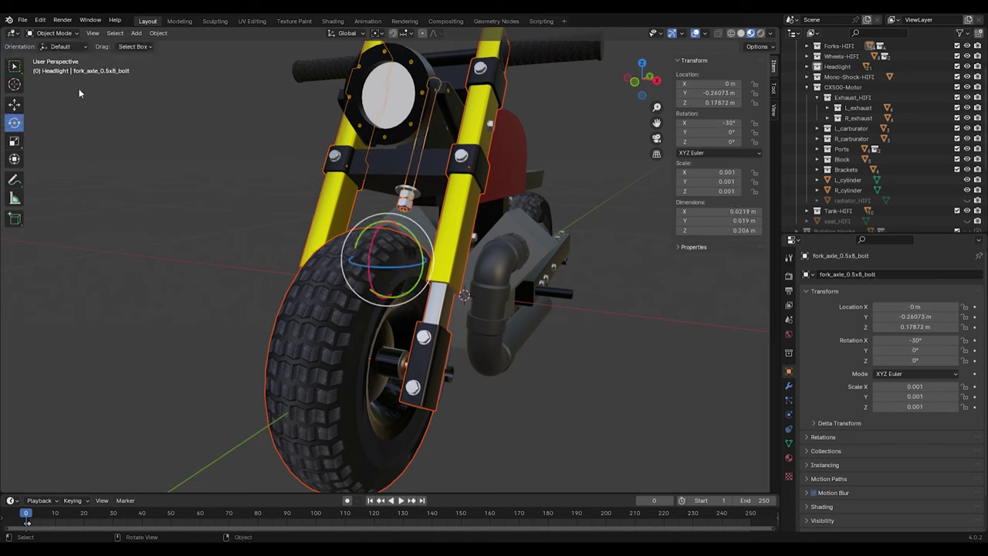
{"action": "left_click", "coordinate": [351, 33]}
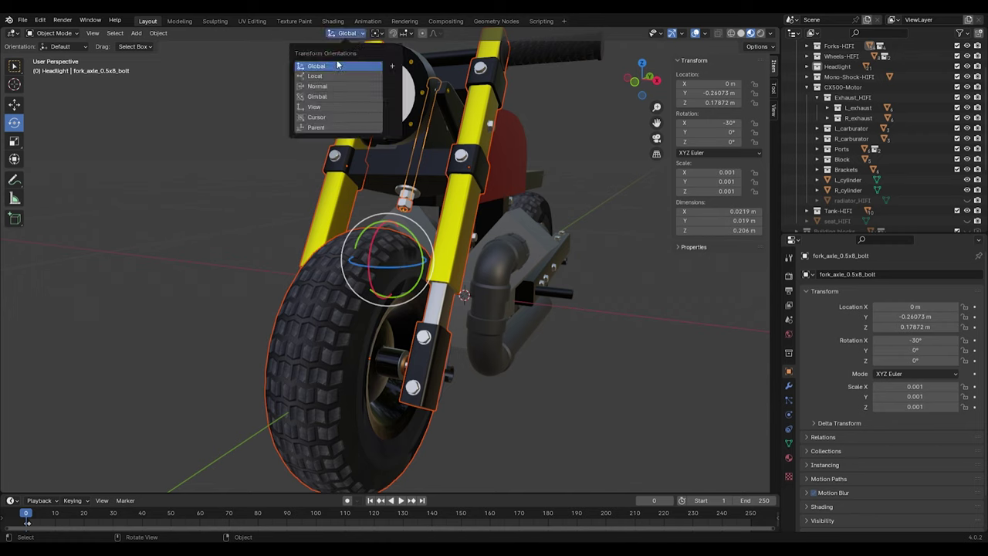
{"action": "left_click", "coordinate": [323, 86]}
{"action": "left_click", "coordinate": [376, 34]}
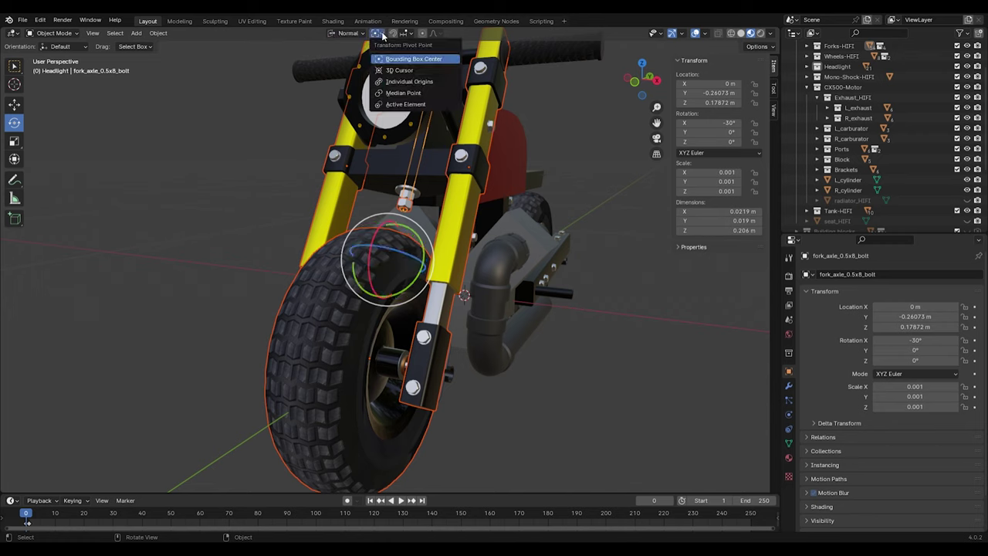
{"action": "left_click", "coordinate": [398, 105]}
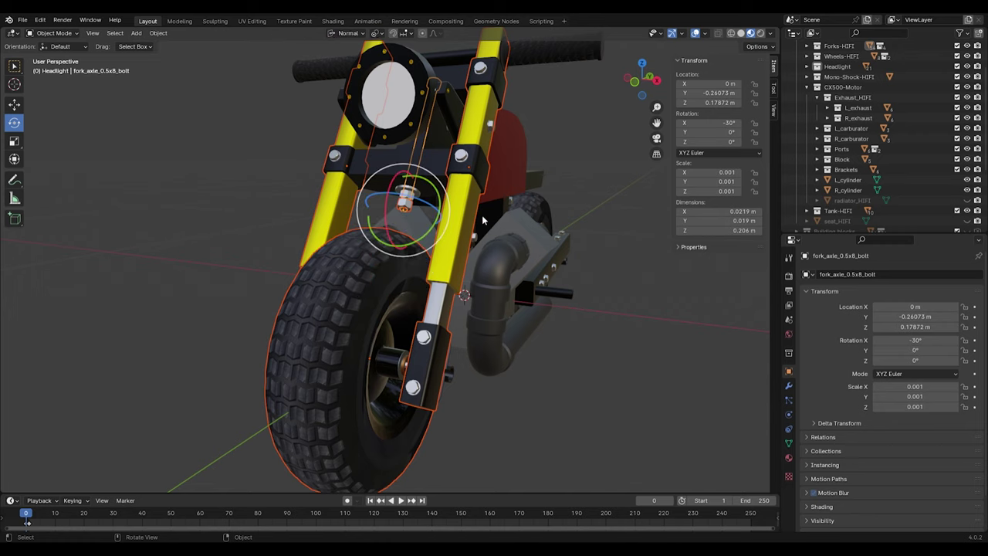
{"action": "middle_click_drag", "start_coordinate": [483, 226], "coordinate": [500, 248]}
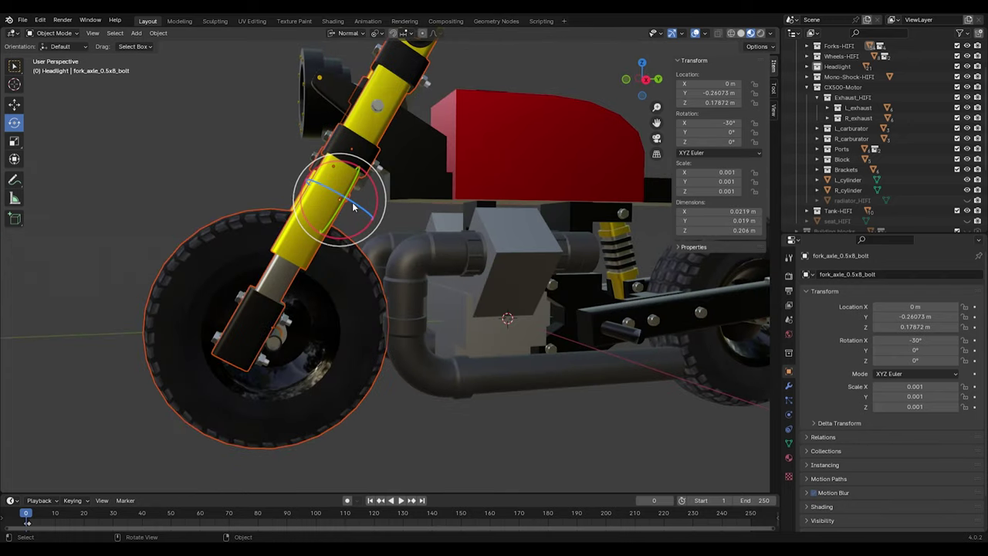
Step: Rotate the fork assembly about Z to -45° and check the steering from below and front
{"action": "left_click_drag", "start_coordinate": [354, 201], "coordinate": [344, 191]}
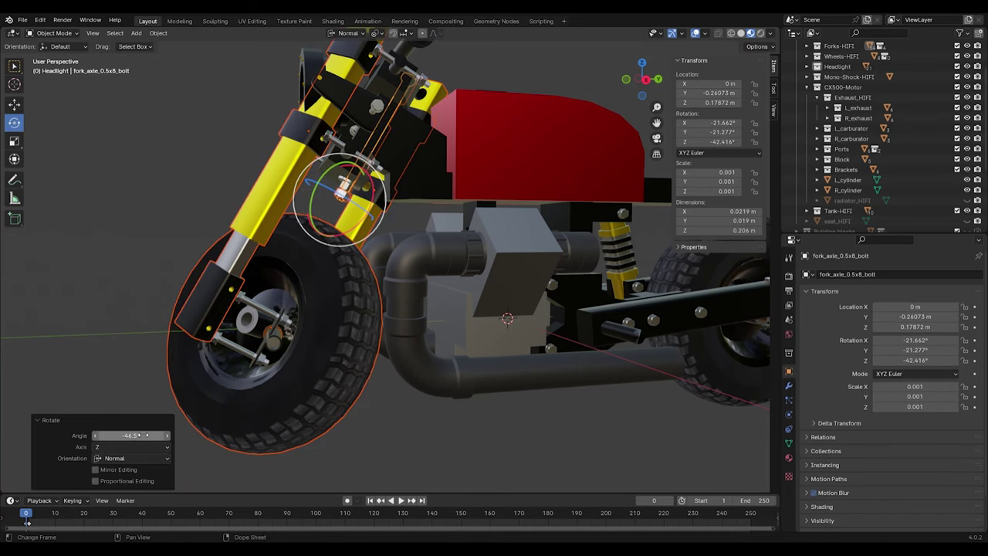
{"action": "key", "text": "Return"}
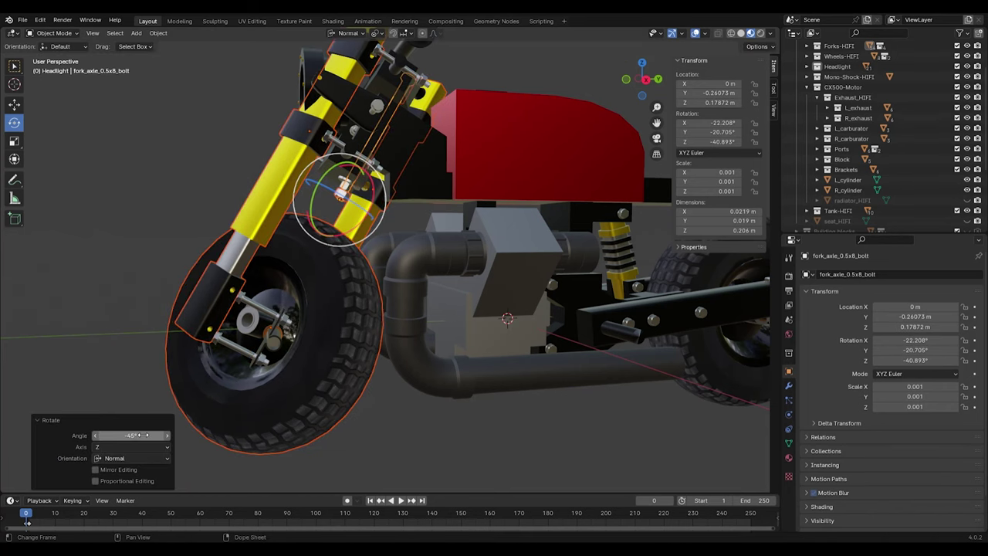
{"action": "middle_click_drag", "start_coordinate": [410, 369], "coordinate": [420, 340]}
{"action": "scroll", "coordinate": [419, 275], "scroll_direction": "up", "scroll_amount": 6}
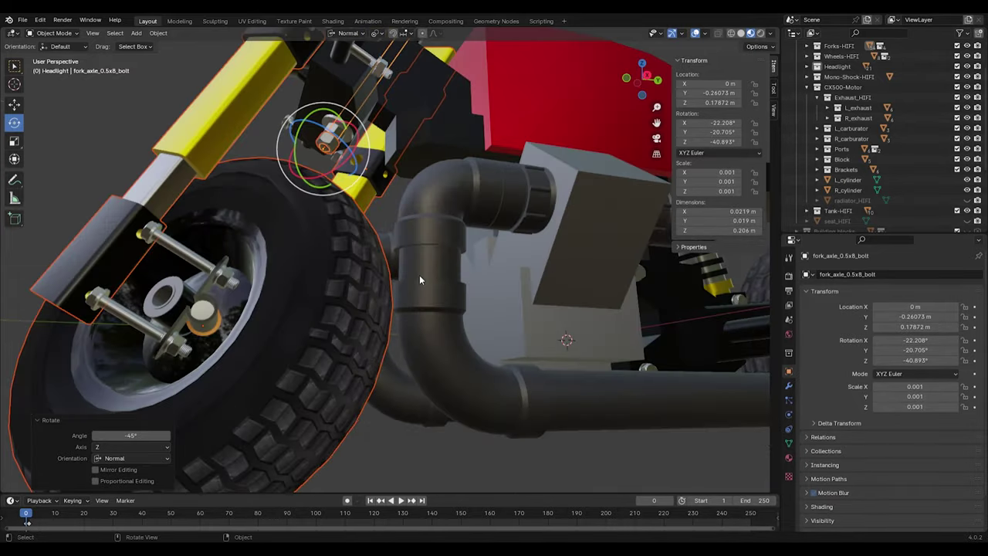
{"action": "middle_click_drag", "start_coordinate": [420, 280], "coordinate": [436, 356]}
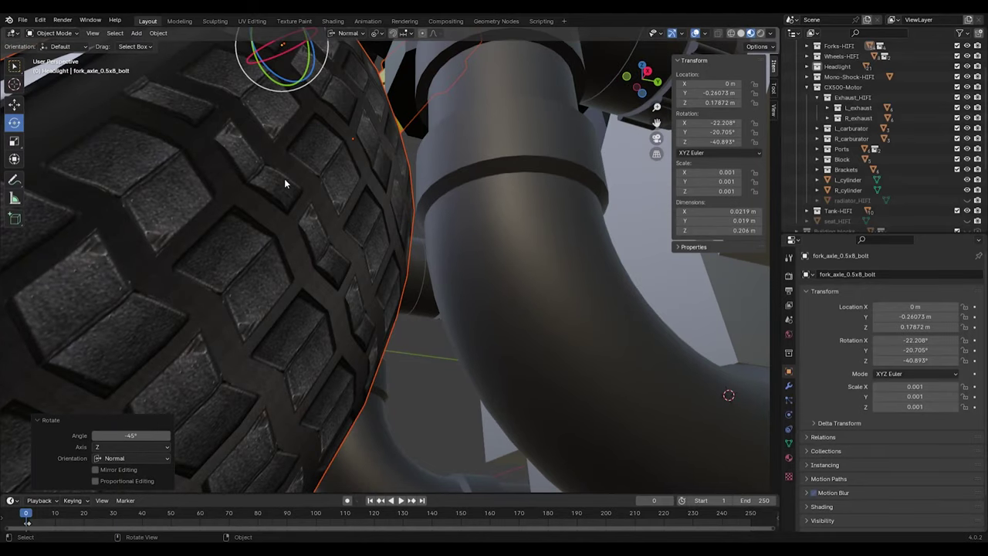
{"action": "middle_click_drag", "start_coordinate": [416, 195], "coordinate": [357, 272]}
{"action": "middle_click_drag", "start_coordinate": [398, 217], "coordinate": [337, 260]}
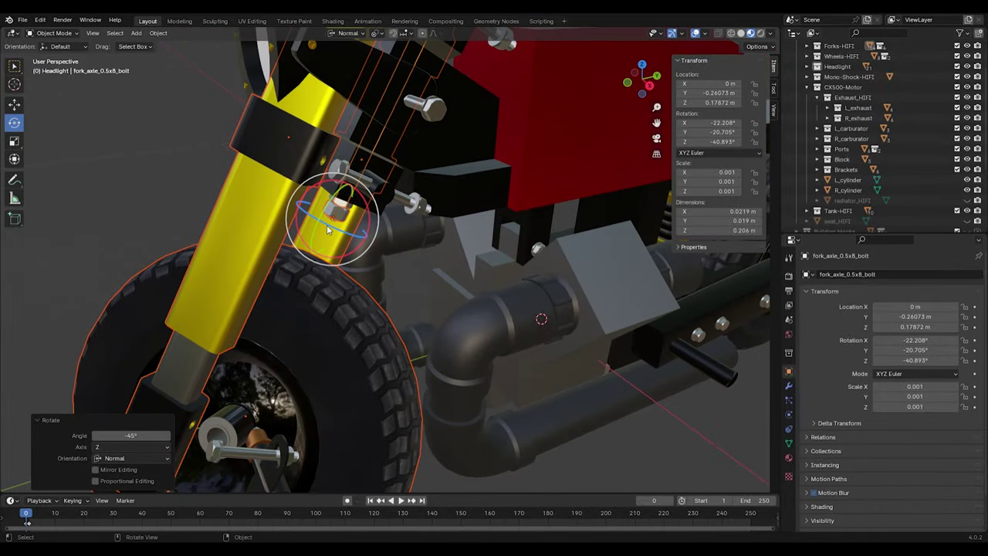
{"action": "left_click_drag", "start_coordinate": [330, 227], "coordinate": [398, 336]}
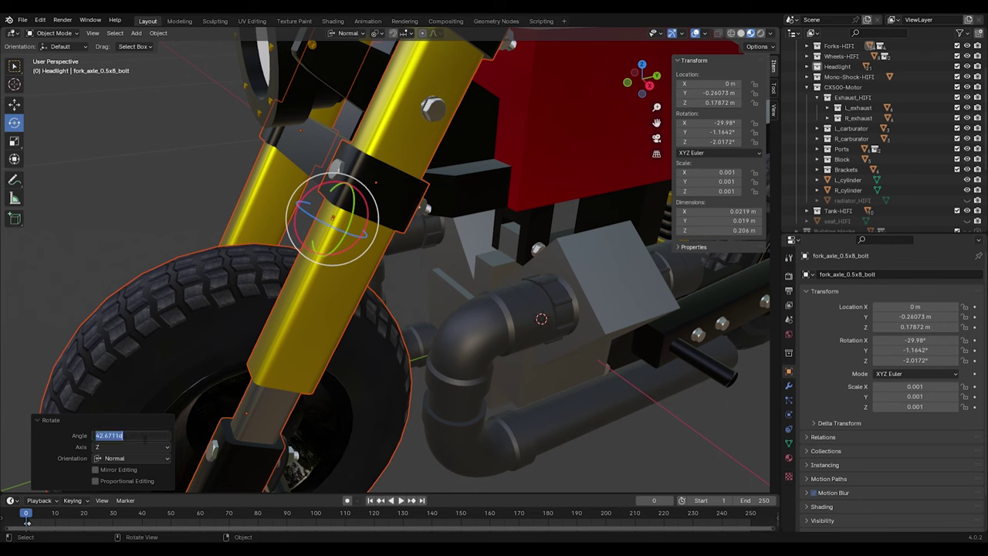
Step: Set the fork's Rotate angle to 0, then 45°, and check the fork
{"action": "key", "text": "Return"}
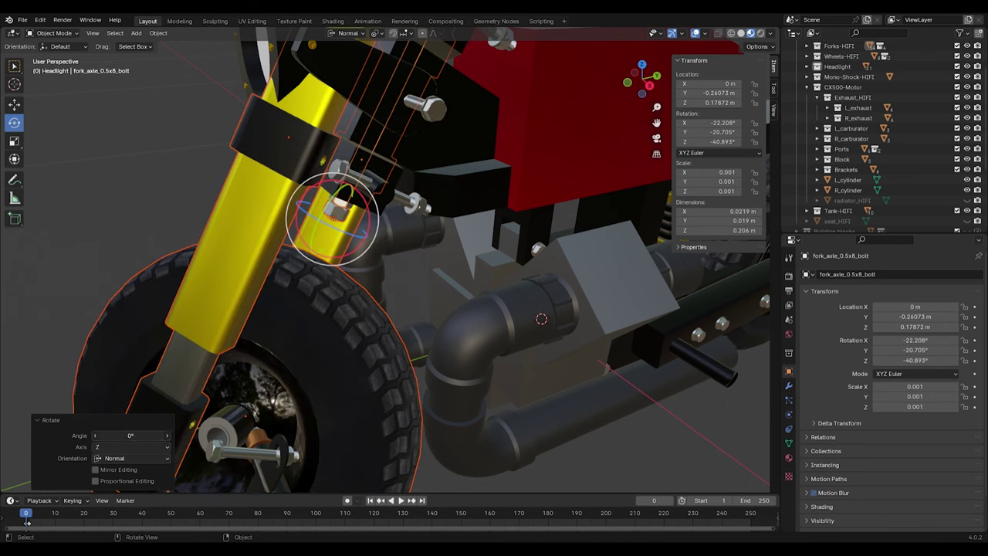
{"action": "key", "text": "Return"}
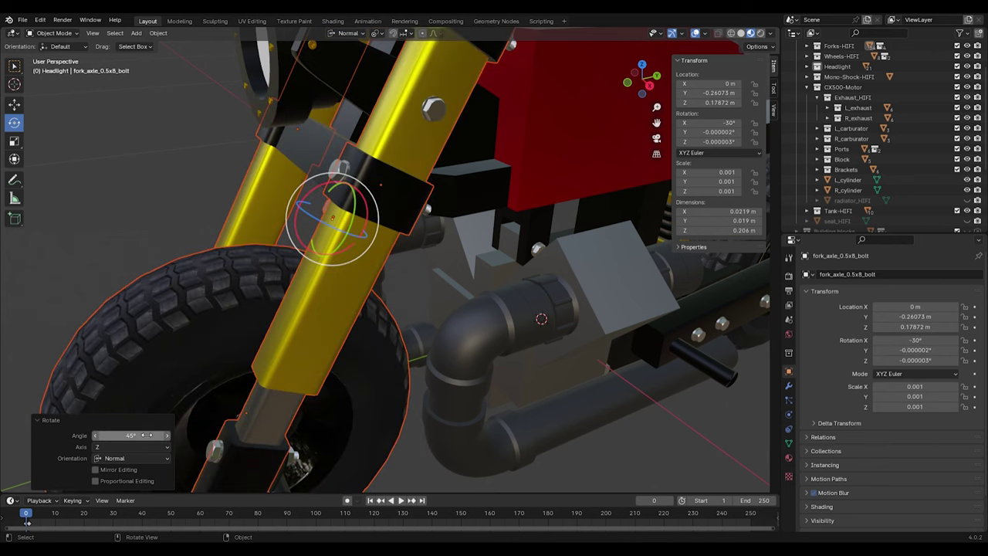
{"action": "middle_click_drag", "start_coordinate": [345, 275], "coordinate": [377, 363]}
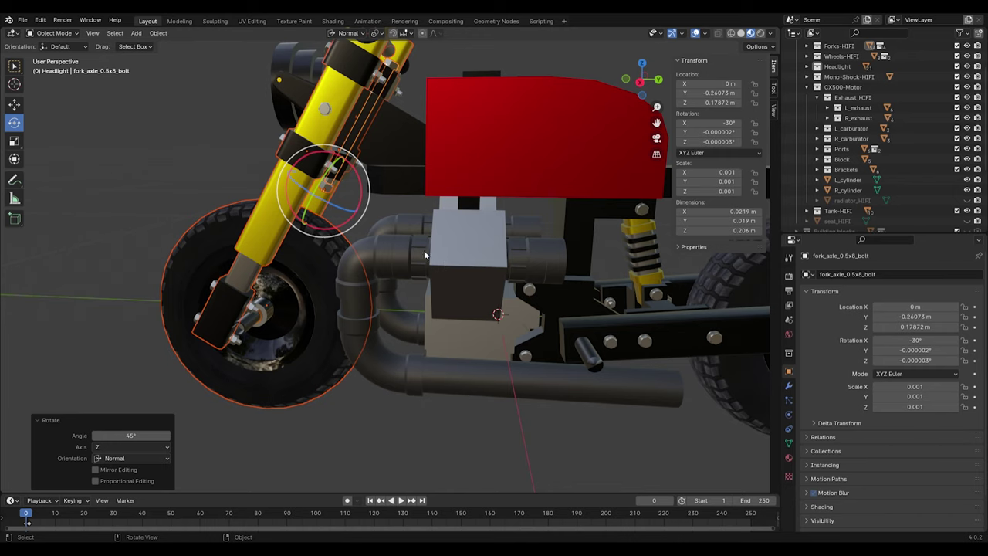
Step: Select the left engine cylinder, inspect the engine block, then deselect it
{"action": "left_click", "coordinate": [463, 264]}
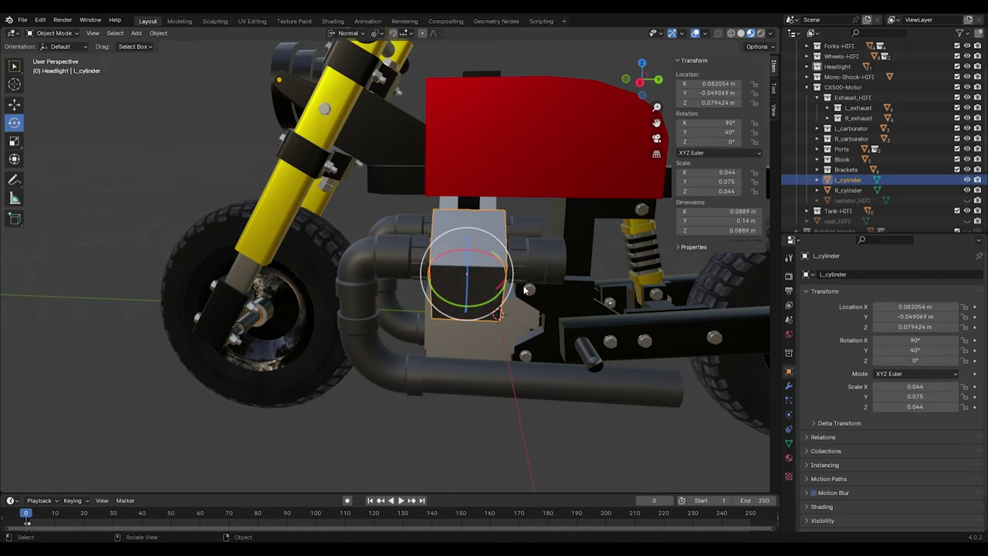
{"action": "middle_click_drag", "start_coordinate": [410, 316], "coordinate": [419, 293]}
{"action": "middle_click_drag", "start_coordinate": [383, 266], "coordinate": [473, 333]}
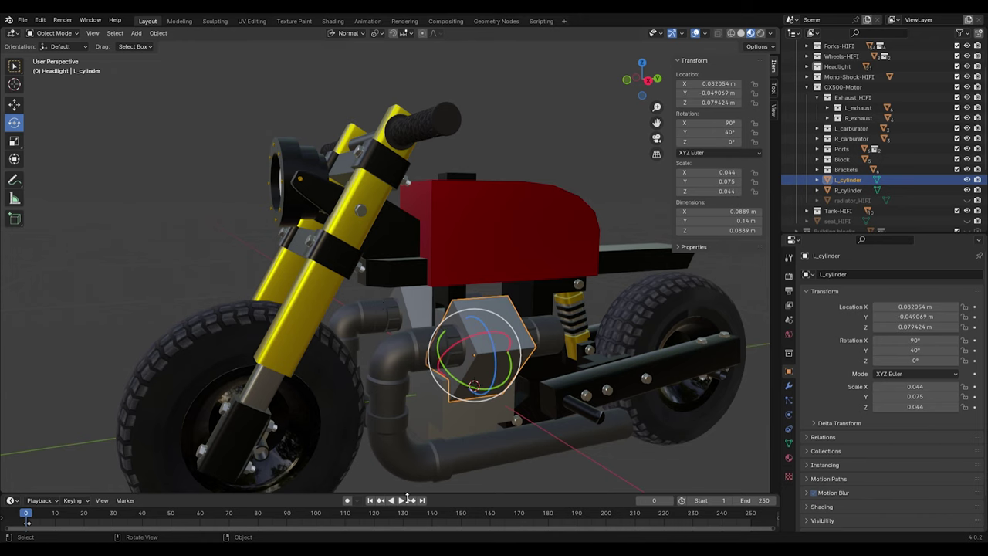
{"action": "scroll", "coordinate": [440, 241], "scroll_direction": "down", "scroll_amount": 3}
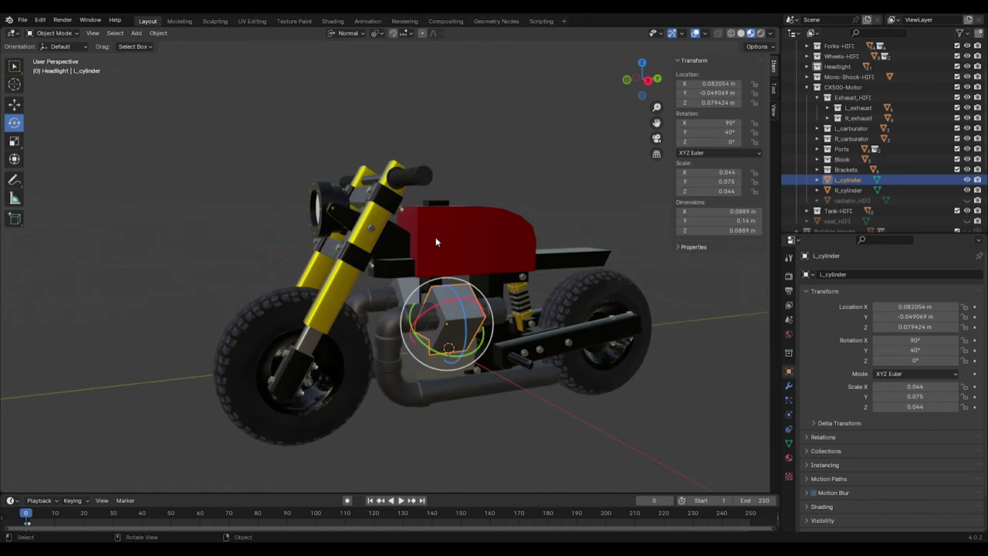
{"action": "left_click", "coordinate": [471, 438]}
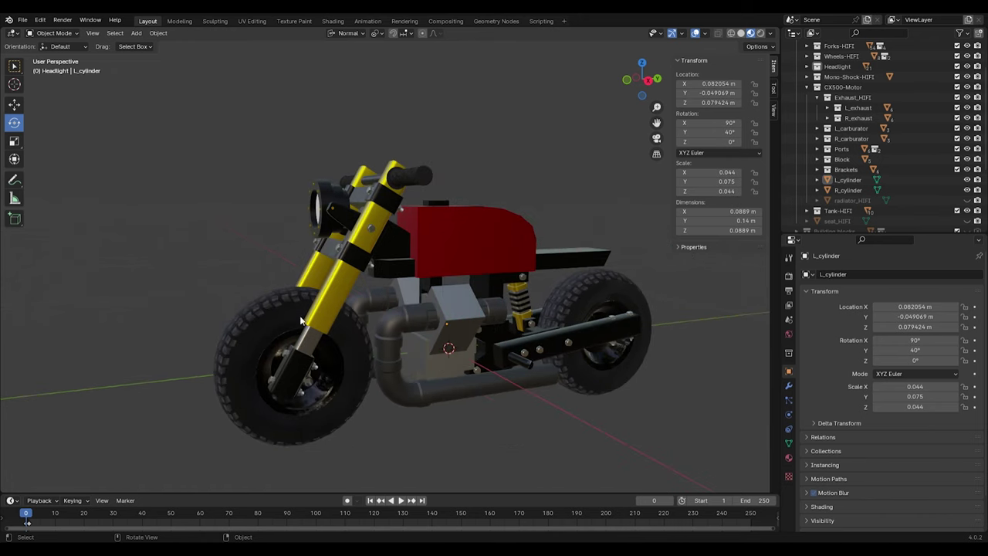
{"action": "middle_click_drag", "start_coordinate": [337, 328], "coordinate": [341, 359]}
Step: Select the radiator beside the engine and inspect it from the headlight and front-left sides
{"action": "scroll", "coordinate": [826, 115], "scroll_direction": "down", "scroll_amount": 1}
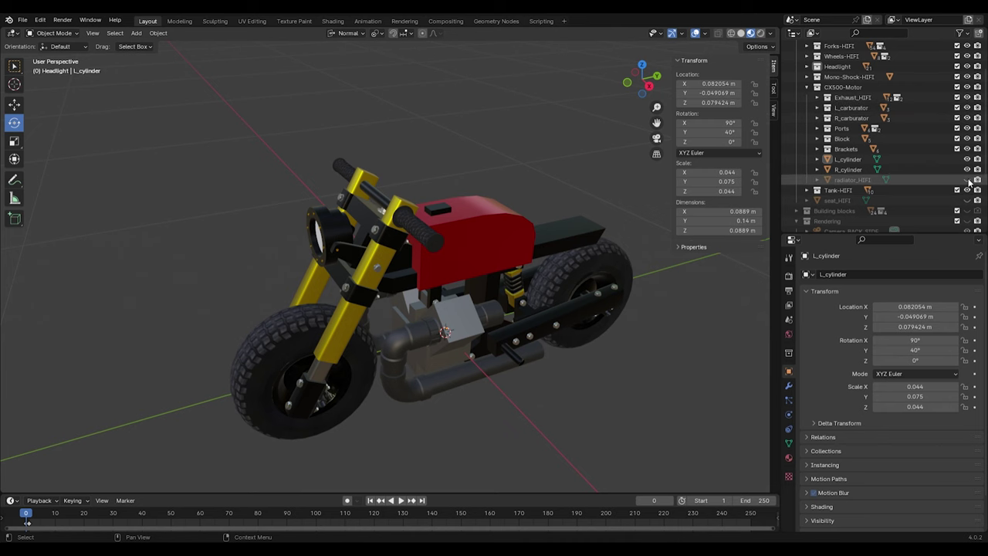
{"action": "scroll", "coordinate": [456, 368], "scroll_direction": "up", "scroll_amount": 5}
{"action": "middle_click_drag", "start_coordinate": [456, 368], "coordinate": [375, 327]}
{"action": "left_click", "coordinate": [374, 328]}
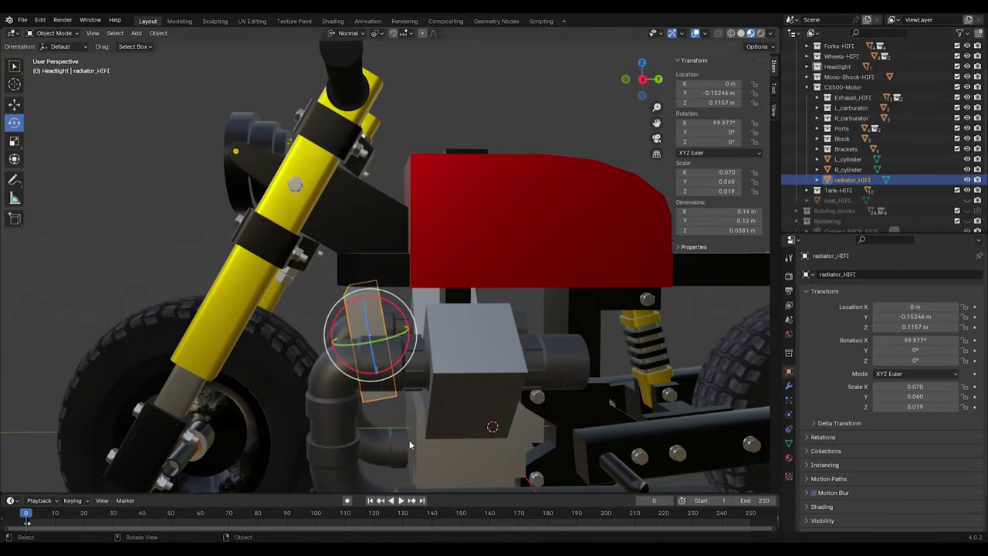
{"action": "middle_click_drag", "start_coordinate": [404, 436], "coordinate": [608, 444]}
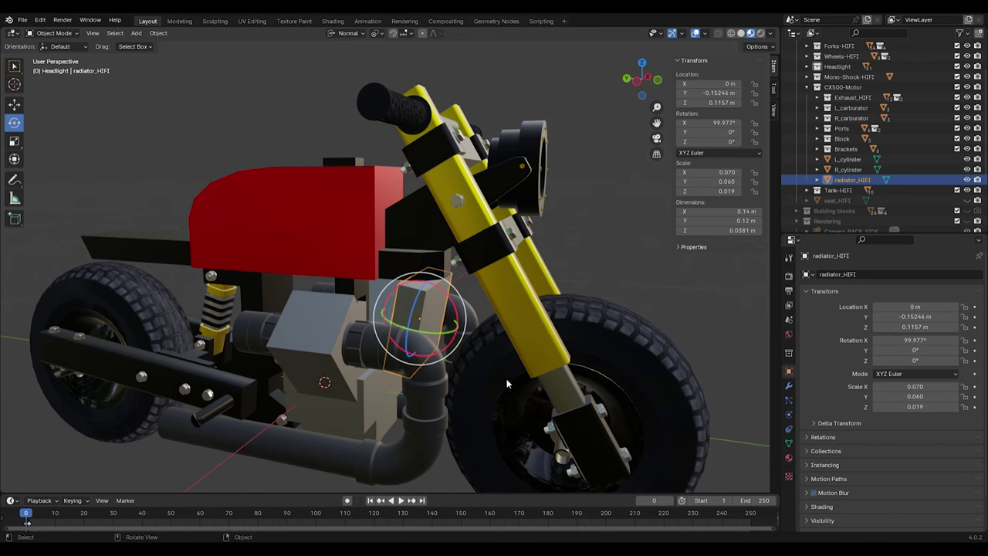
{"action": "middle_click_drag", "start_coordinate": [428, 347], "coordinate": [358, 351]}
{"action": "middle_click_drag", "start_coordinate": [392, 292], "coordinate": [413, 364]}
{"action": "middle_click_drag", "start_coordinate": [426, 400], "coordinate": [356, 328]}
{"action": "middle_click_drag", "start_coordinate": [299, 257], "coordinate": [381, 345]}
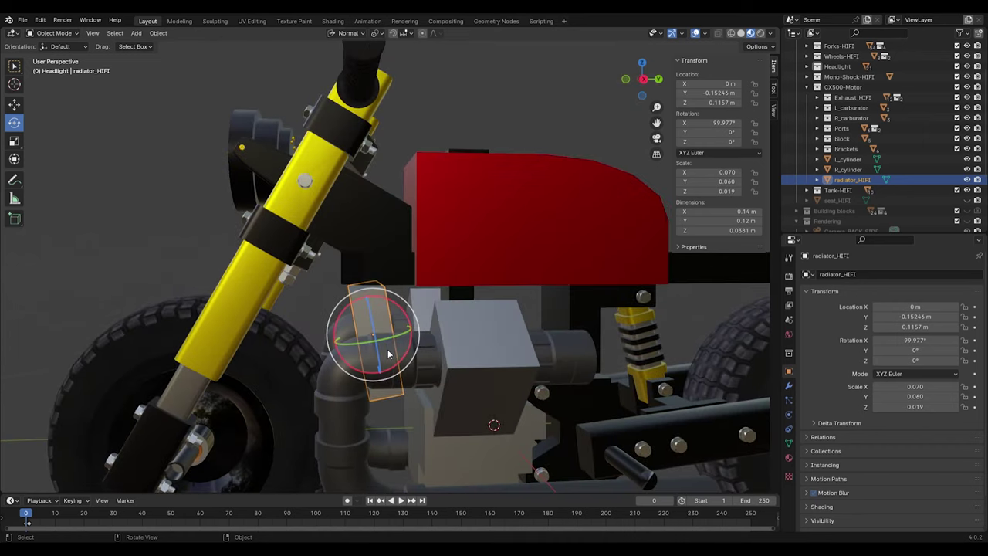
{"action": "scroll", "coordinate": [386, 347], "scroll_direction": "down", "scroll_amount": 6}
Step: Deselect the radiator and review the whole bike from left, right and front-left angles
{"action": "left_click", "coordinate": [456, 412]}
{"action": "middle_click_drag", "start_coordinate": [455, 413], "coordinate": [333, 440]}
{"action": "middle_click_drag", "start_coordinate": [398, 302], "coordinate": [472, 294]}
{"action": "middle_click_drag", "start_coordinate": [470, 418], "coordinate": [532, 372]}
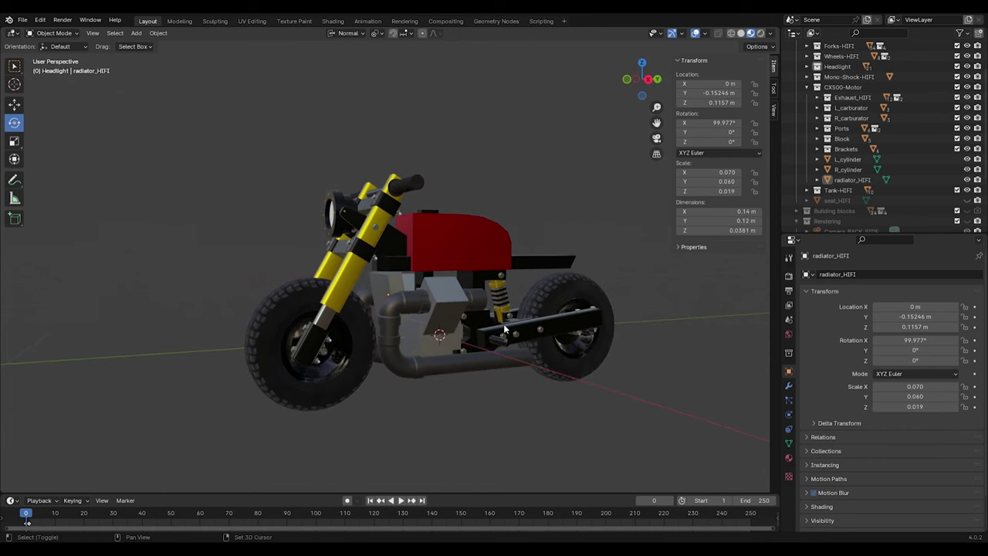
{"action": "middle_click_drag", "start_coordinate": [470, 307], "coordinate": [413, 325]}
{"action": "scroll", "coordinate": [413, 326], "scroll_direction": "up", "scroll_amount": 3}
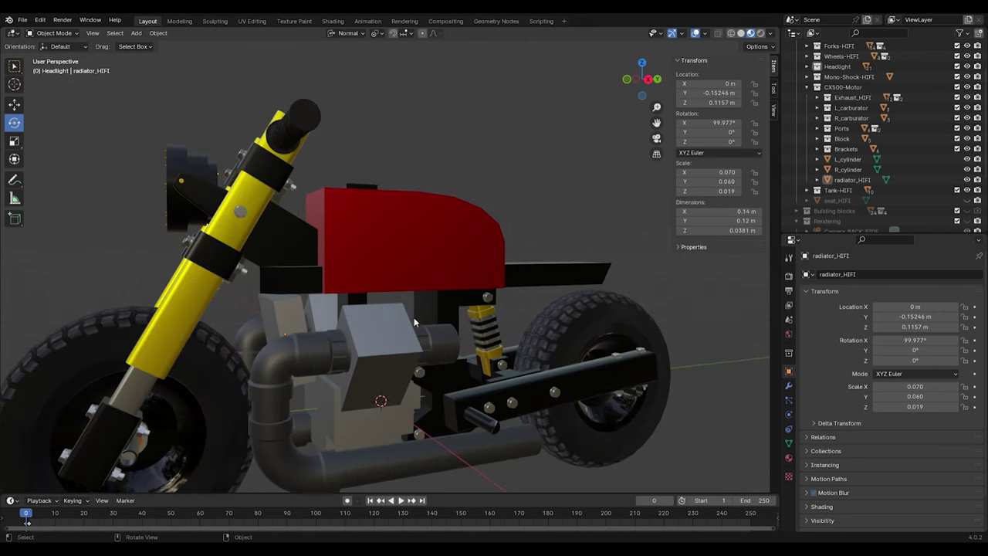
{"action": "middle_click_drag", "start_coordinate": [477, 398], "coordinate": [387, 320]}
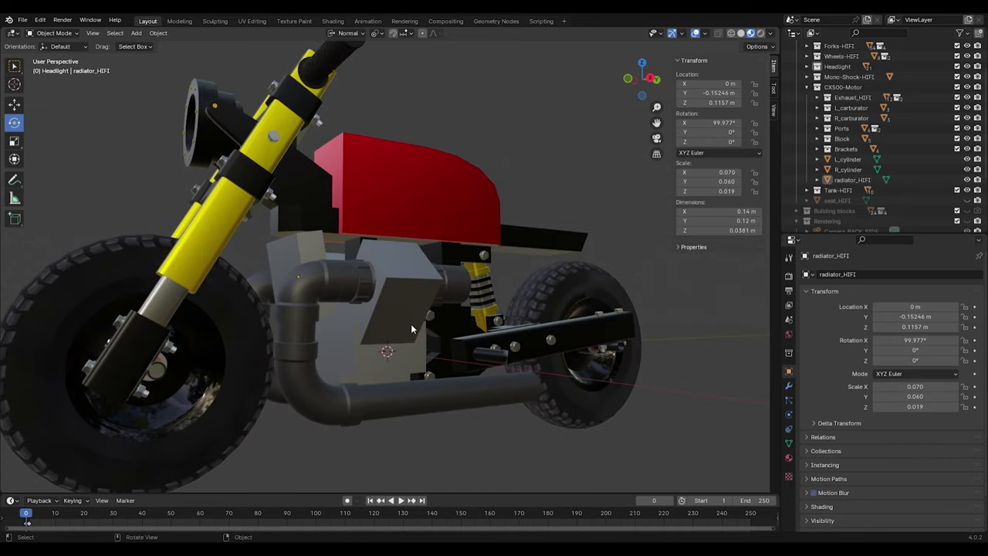
{"action": "middle_click_drag", "start_coordinate": [393, 291], "coordinate": [408, 360]}
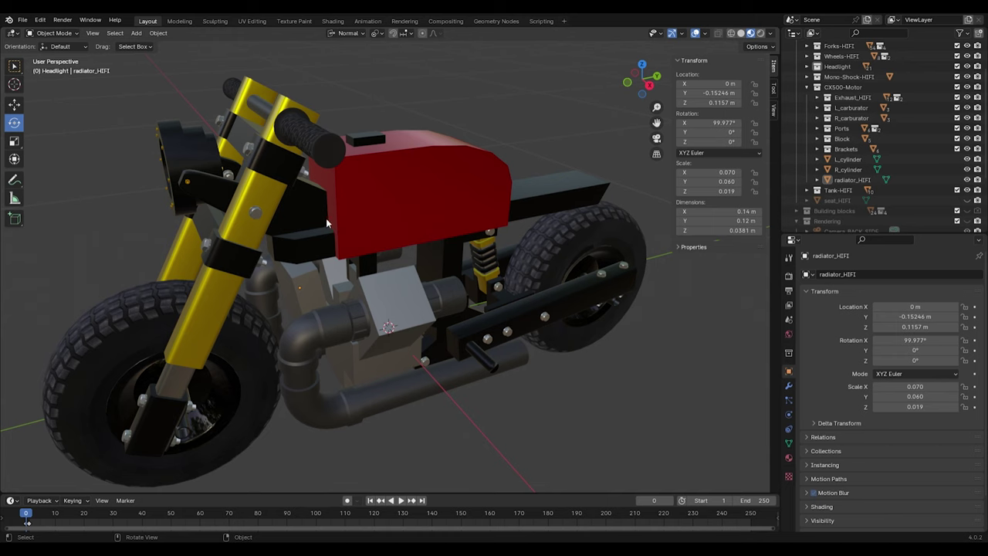
Step: Unhide seat_HIFI behind the tank, select it to check its fit, then deselect with Alt+A
{"action": "left_click", "coordinate": [807, 88]}
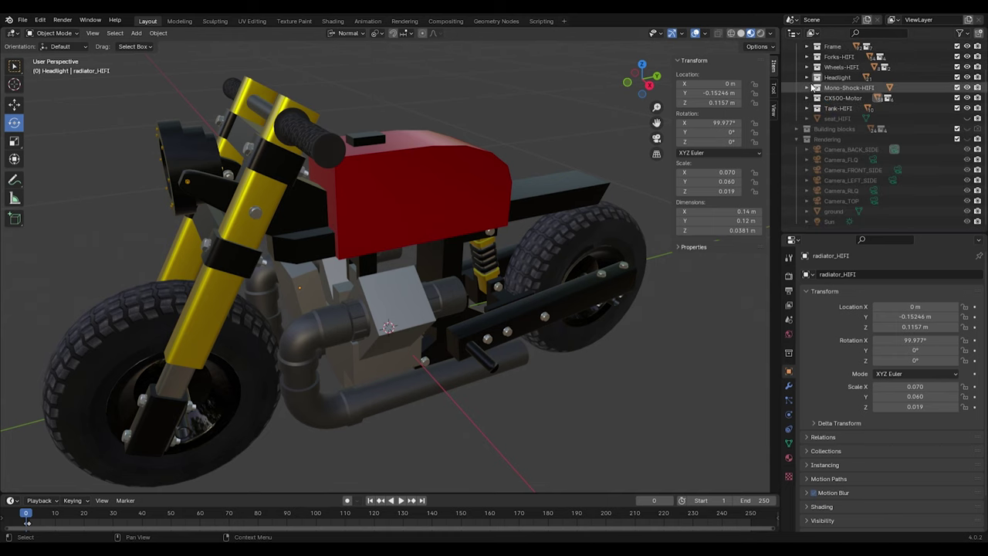
{"action": "left_click", "coordinate": [967, 119]}
{"action": "middle_click_drag", "start_coordinate": [557, 346], "coordinate": [523, 313]}
{"action": "left_click", "coordinate": [358, 353]}
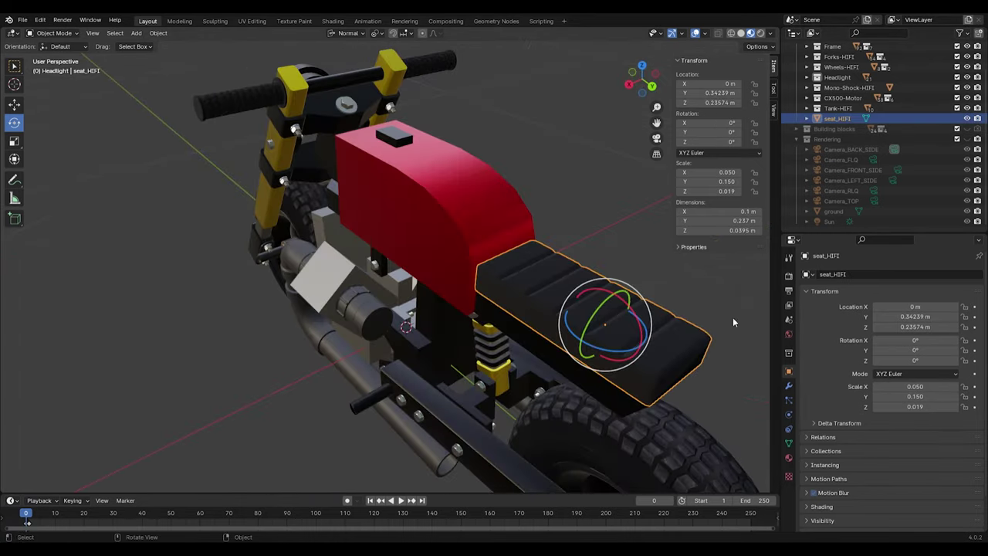
{"action": "middle_click_drag", "start_coordinate": [522, 401], "coordinate": [450, 262]}
{"action": "key", "text": "alt+a"}
{"action": "scroll", "coordinate": [446, 281], "scroll_direction": "down", "scroll_amount": 4}
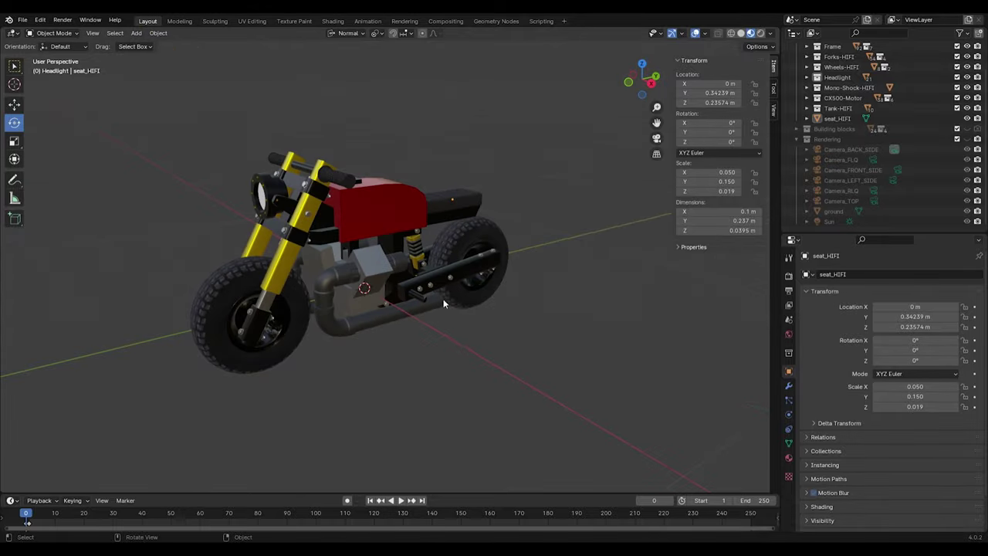
{"action": "middle_click_drag", "start_coordinate": [442, 301], "coordinate": [364, 469]}
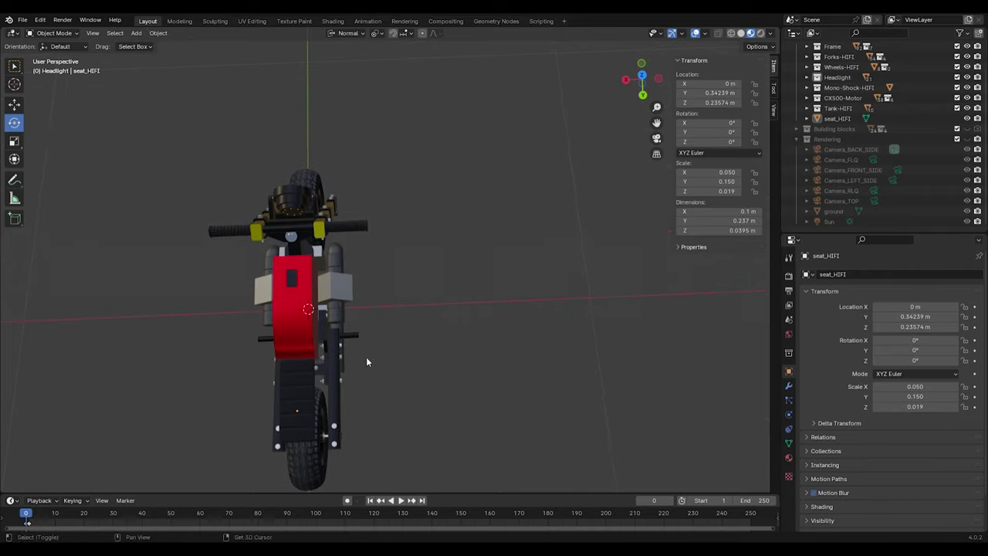
{"action": "middle_click_drag", "start_coordinate": [370, 353], "coordinate": [475, 329]}
{"action": "scroll", "coordinate": [476, 330], "scroll_direction": "up", "scroll_amount": 4}
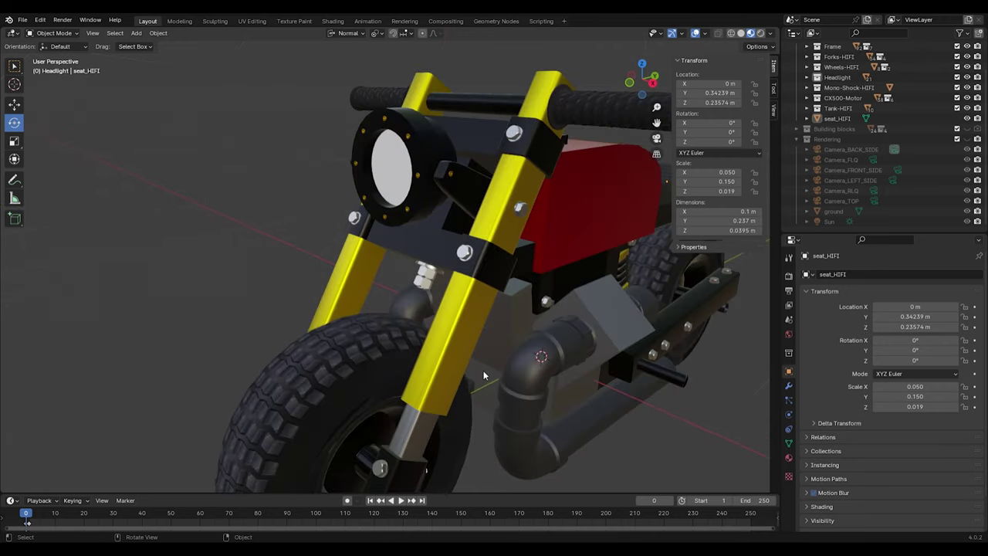
{"action": "middle_click_drag", "start_coordinate": [511, 407], "coordinate": [420, 375]}
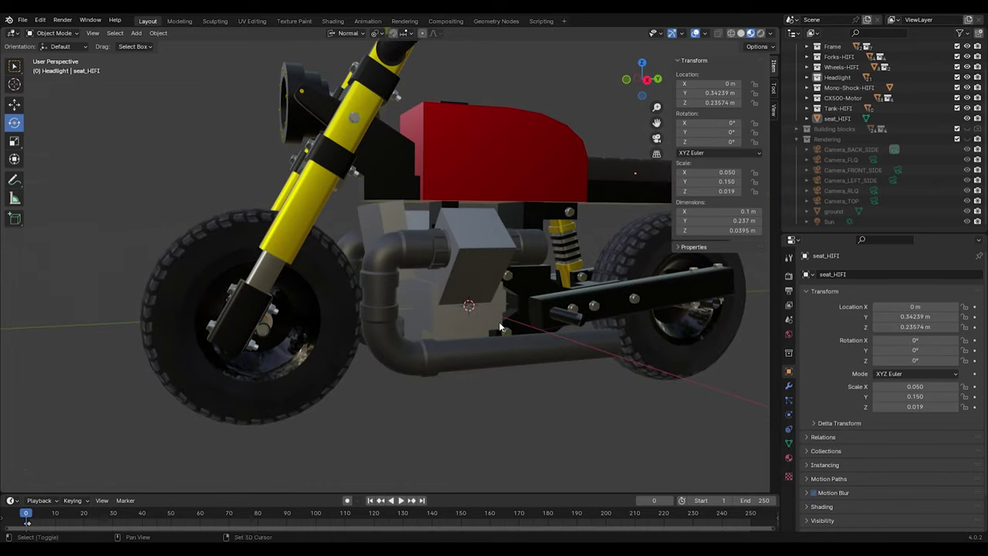
{"action": "middle_click_drag", "start_coordinate": [489, 322], "coordinate": [392, 310]}
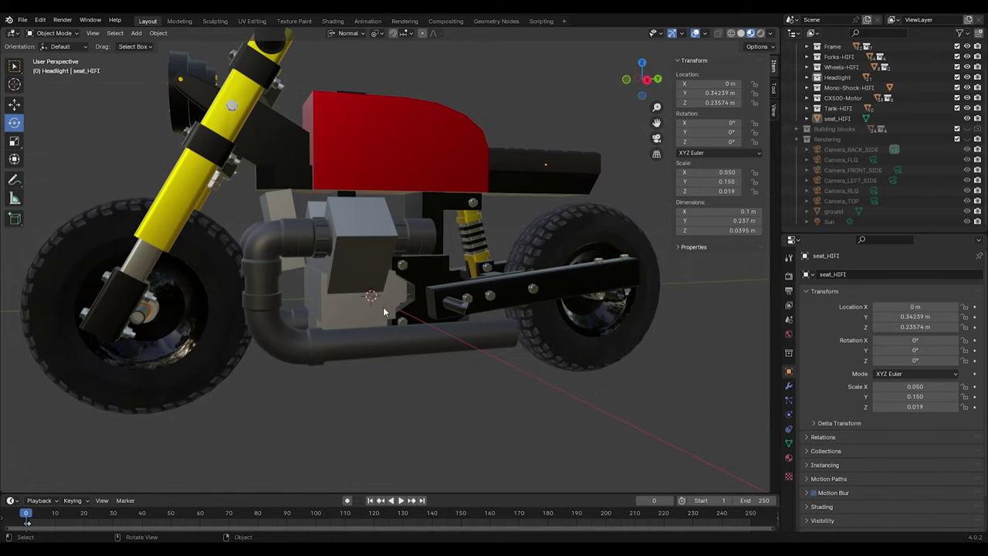
{"action": "middle_click_drag", "start_coordinate": [310, 291], "coordinate": [347, 310]}
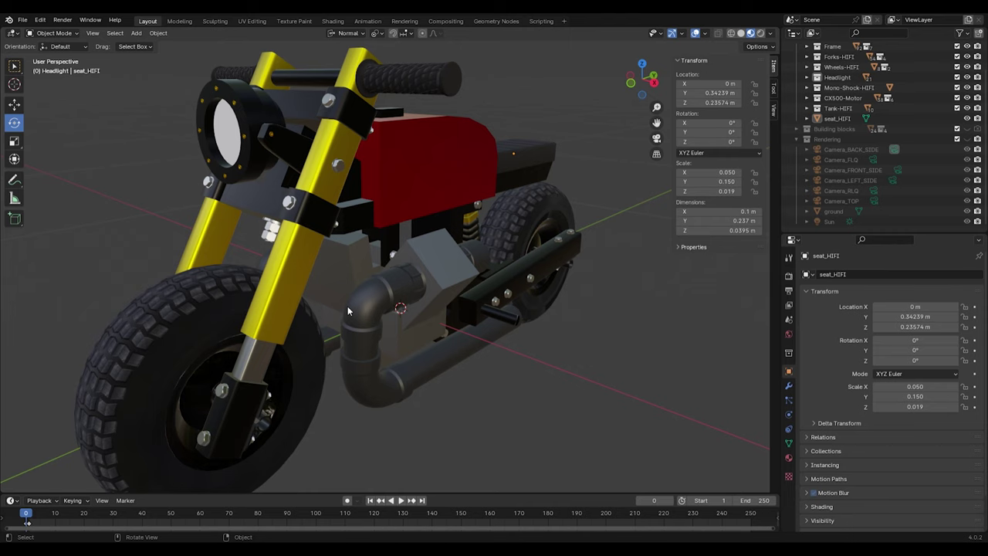
{"action": "middle_click_drag", "start_coordinate": [359, 297], "coordinate": [409, 351]}
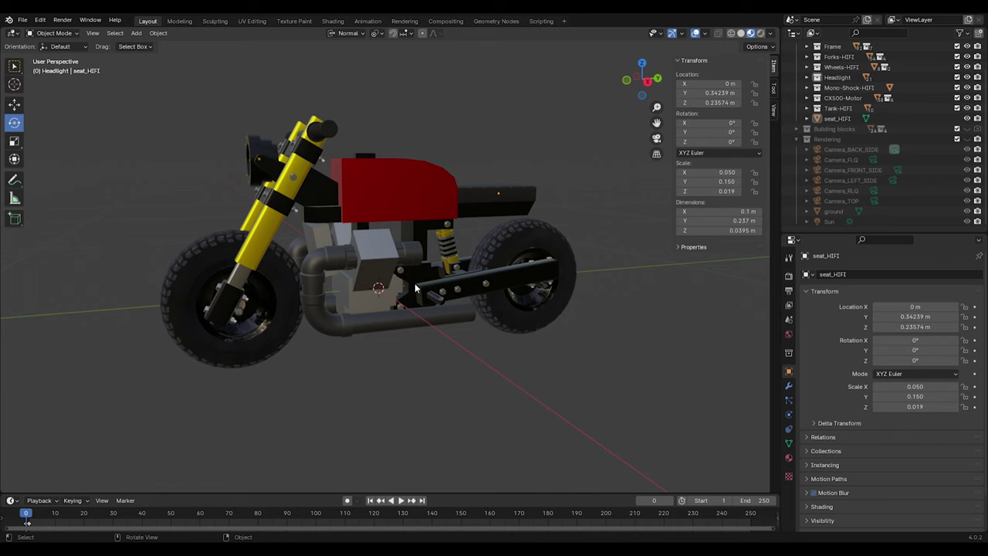
{"action": "middle_click_drag", "start_coordinate": [417, 290], "coordinate": [395, 296]}
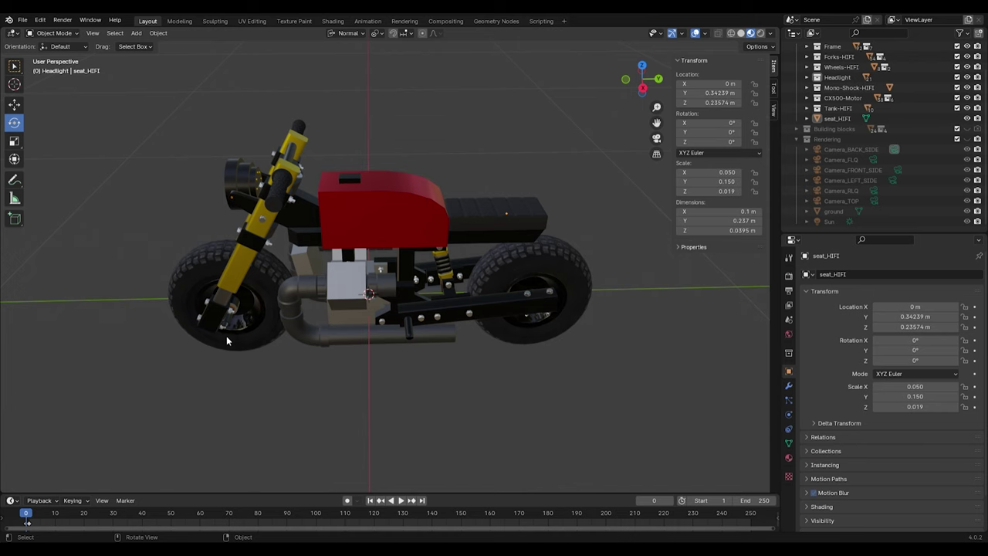
{"action": "middle_click_drag", "start_coordinate": [236, 340], "coordinate": [267, 318]}
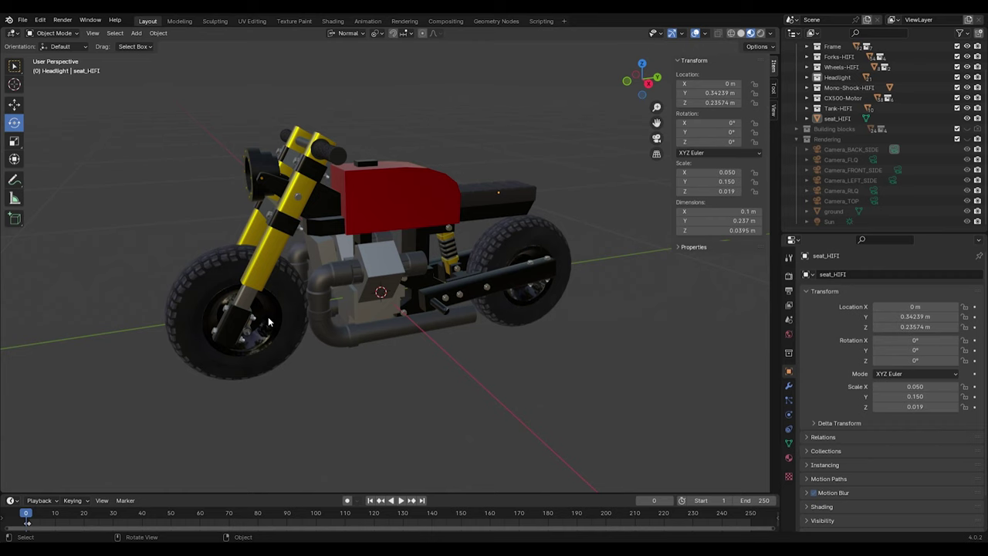